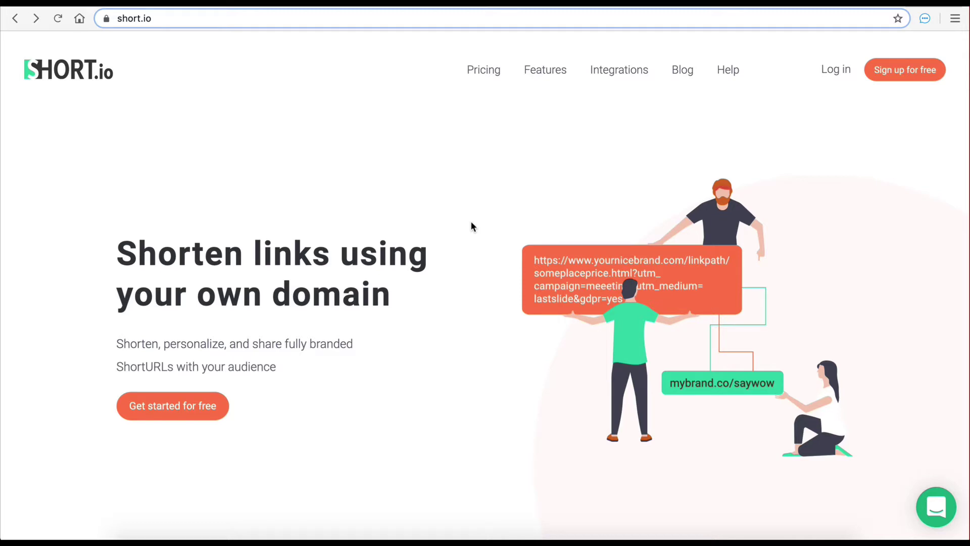
# Start signing up for a free Short.io account
pyautogui.click(926, 70)
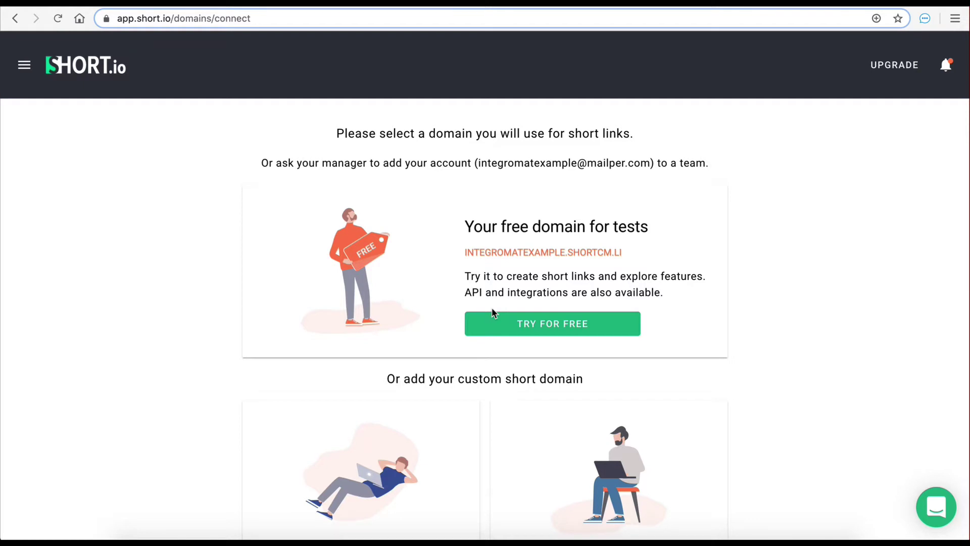
# Use the free test domain, then go to Integrations & API from the account menu
pyautogui.click(501, 329)
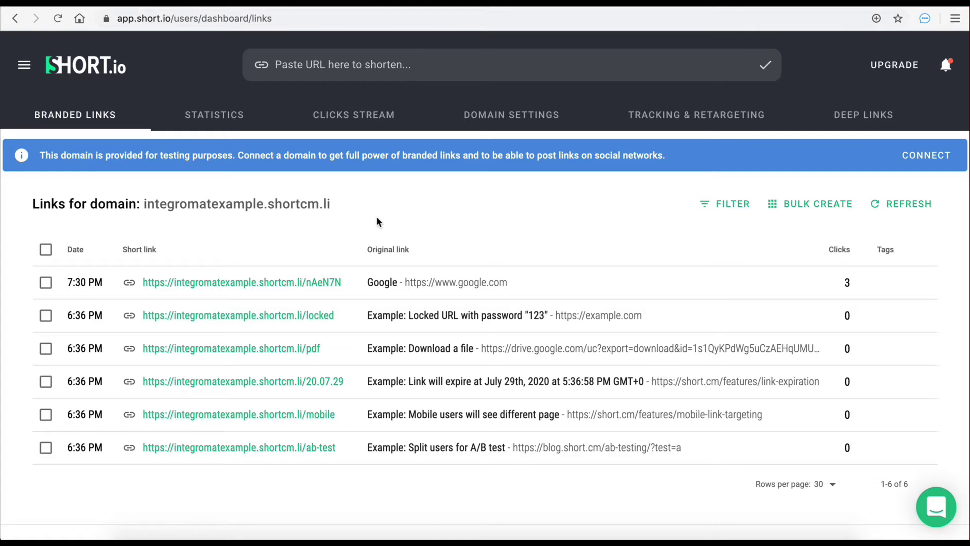
pyautogui.click(24, 65)
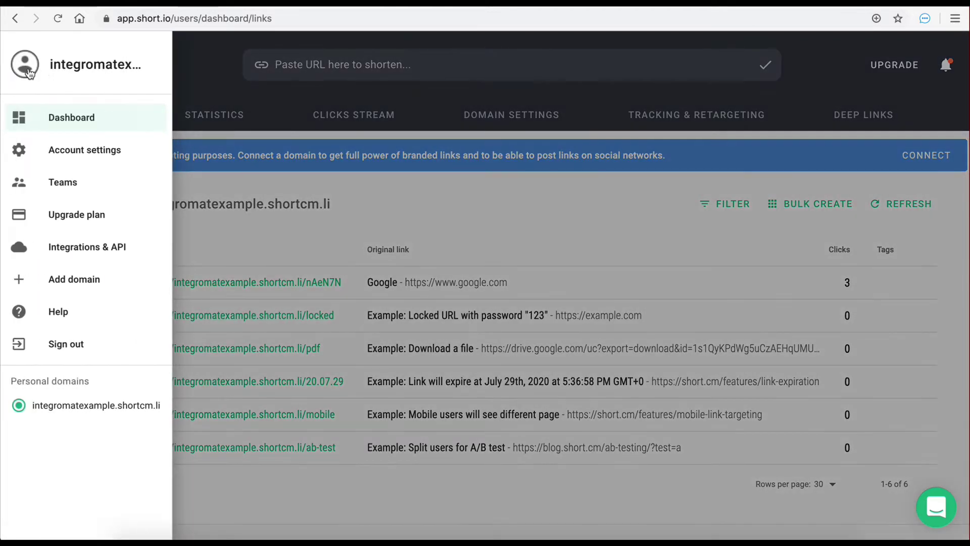
pyautogui.click(134, 246)
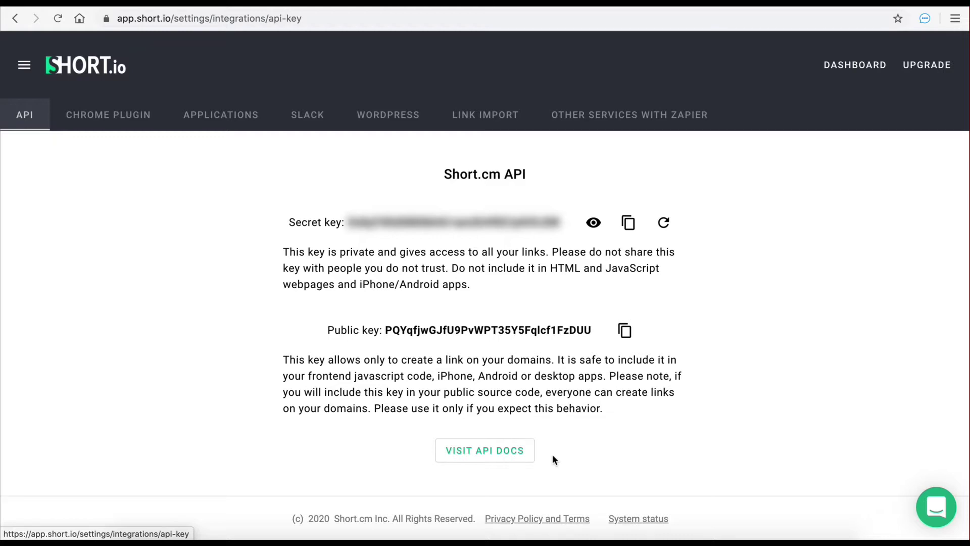
# Open the API docs' API Reference and go to Link editing > Create URL
pyautogui.click(469, 450)
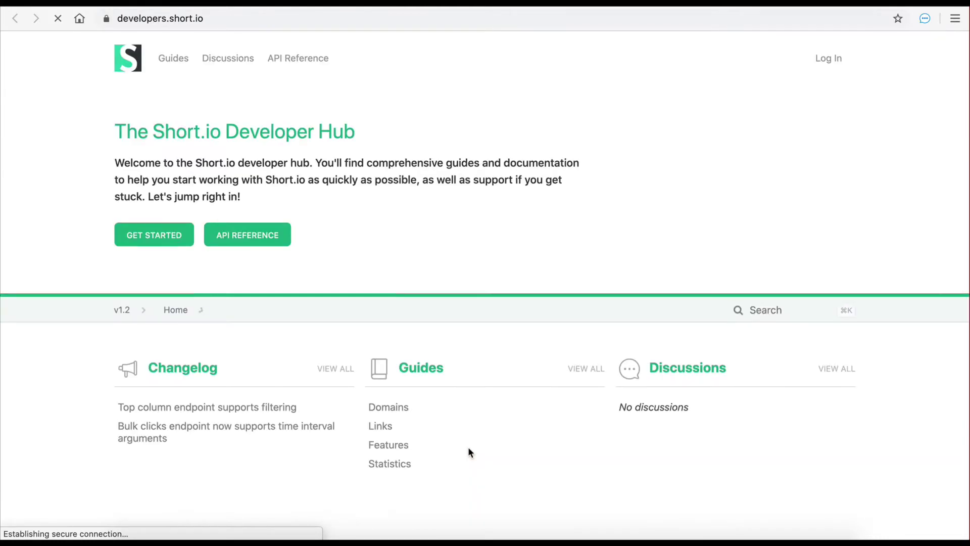
pyautogui.click(236, 239)
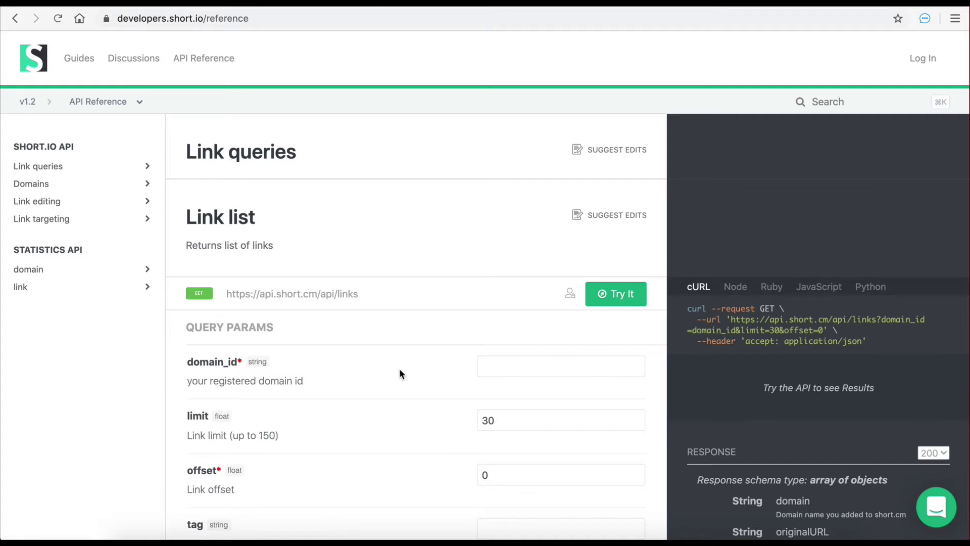
pyautogui.click(59, 201)
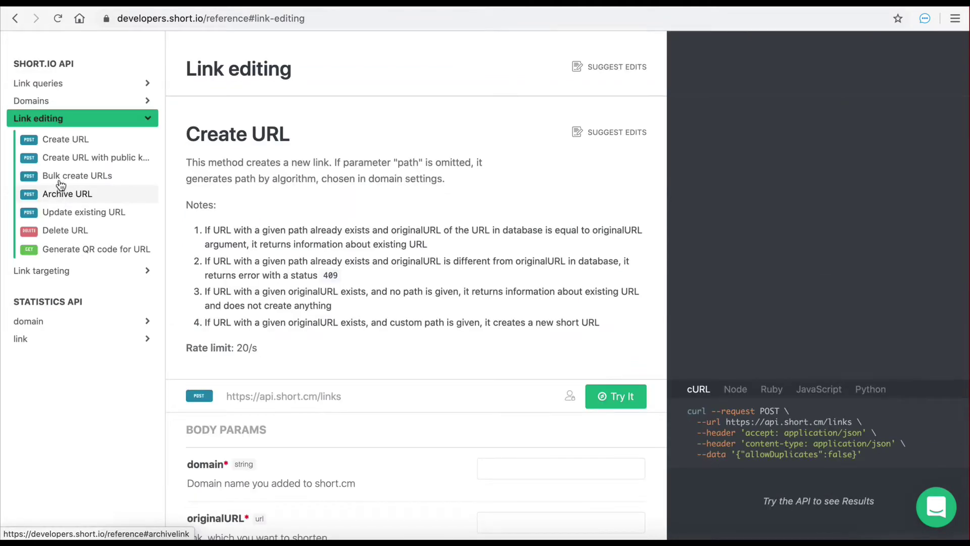
pyautogui.click(50, 140)
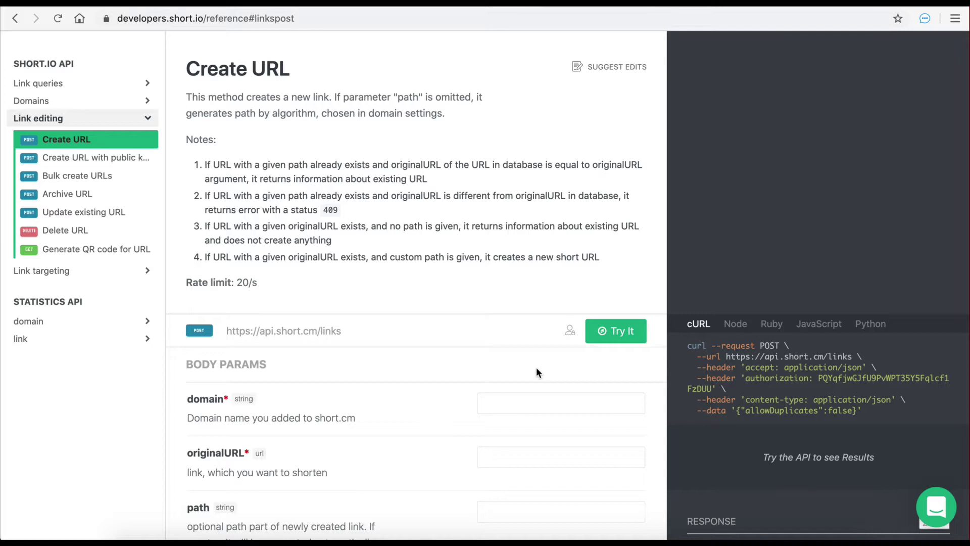
# Scroll through the Create URL endpoint's parameter documentation
pyautogui.scroll(-3, 536, 372)
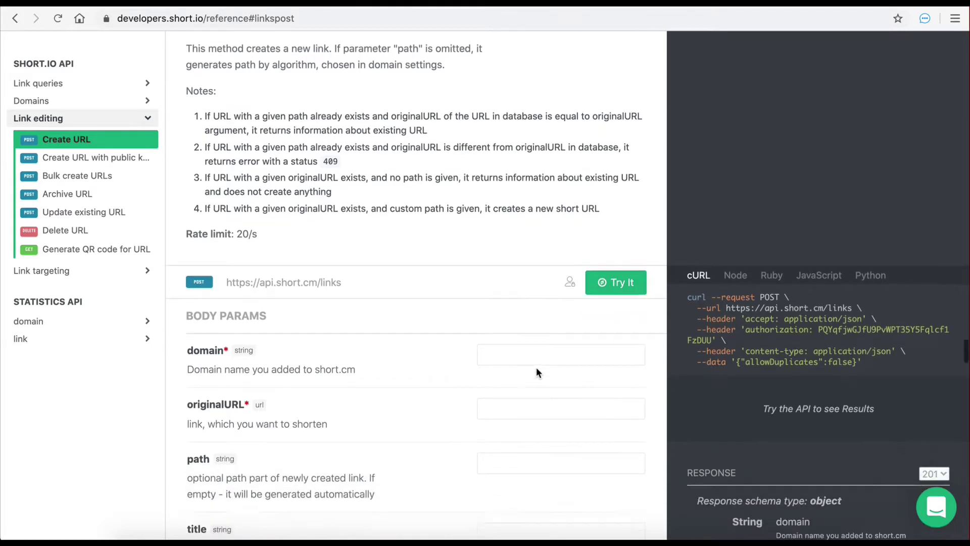
pyautogui.scroll(-3, 537, 373)
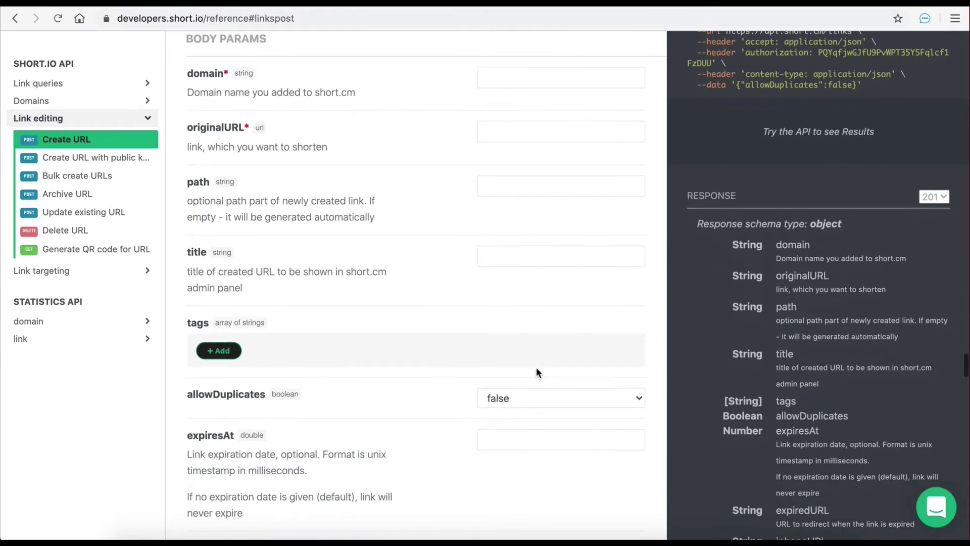
pyautogui.scroll(-3, 537, 372)
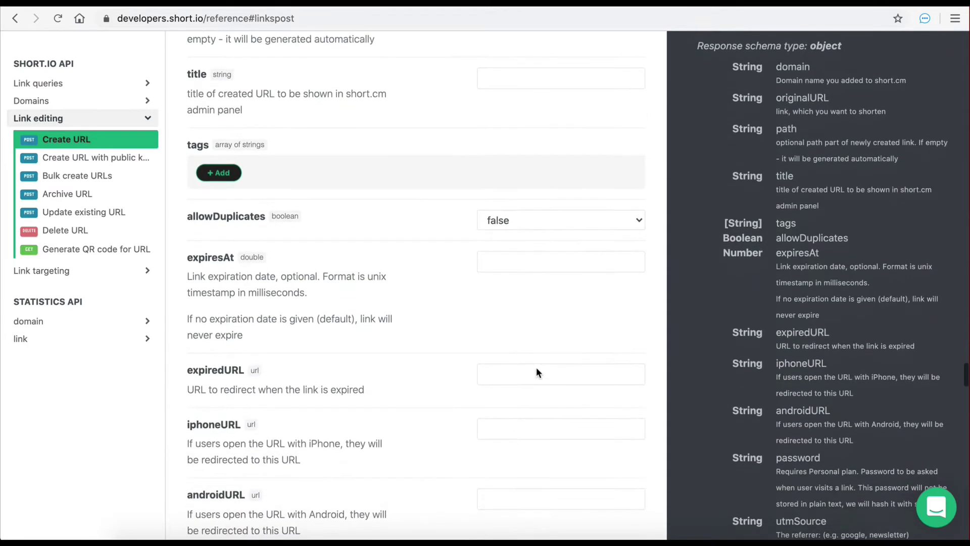
pyautogui.scroll(-3, 536, 373)
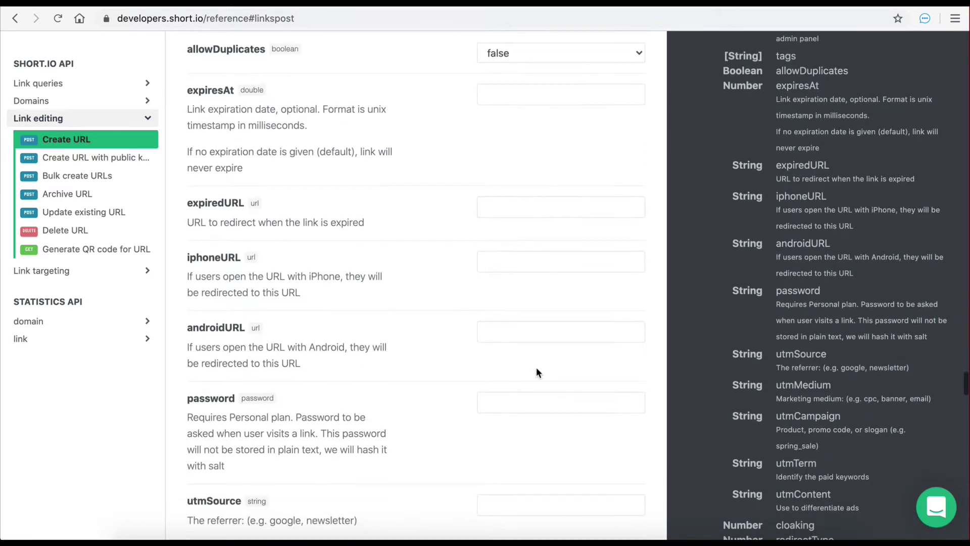
pyautogui.scroll(-2, 536, 373)
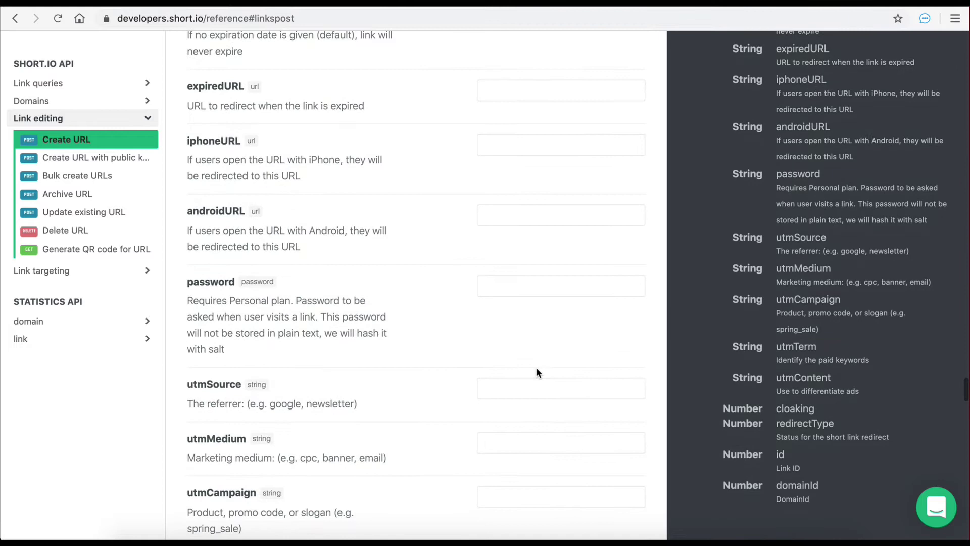
pyautogui.scroll(-1, 537, 368)
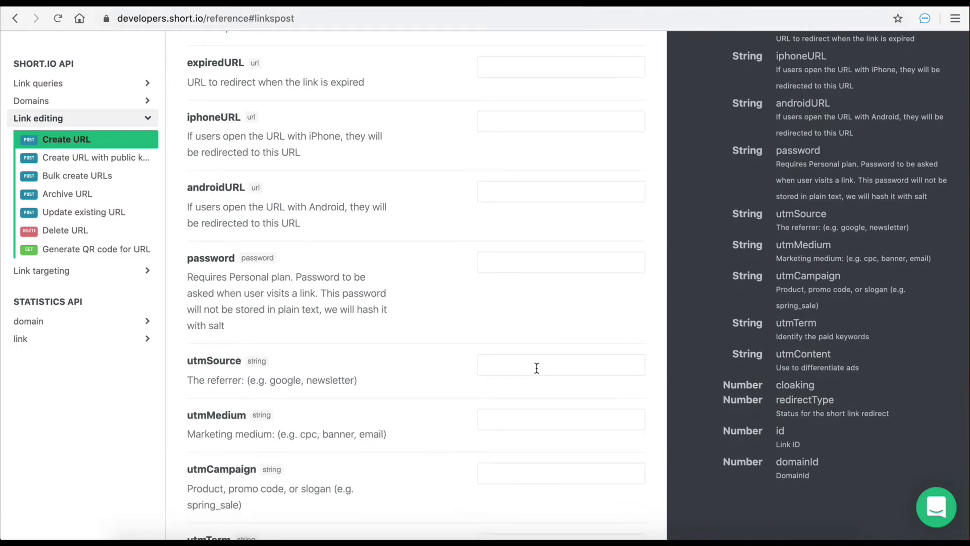
pyautogui.scroll(-4, 537, 368)
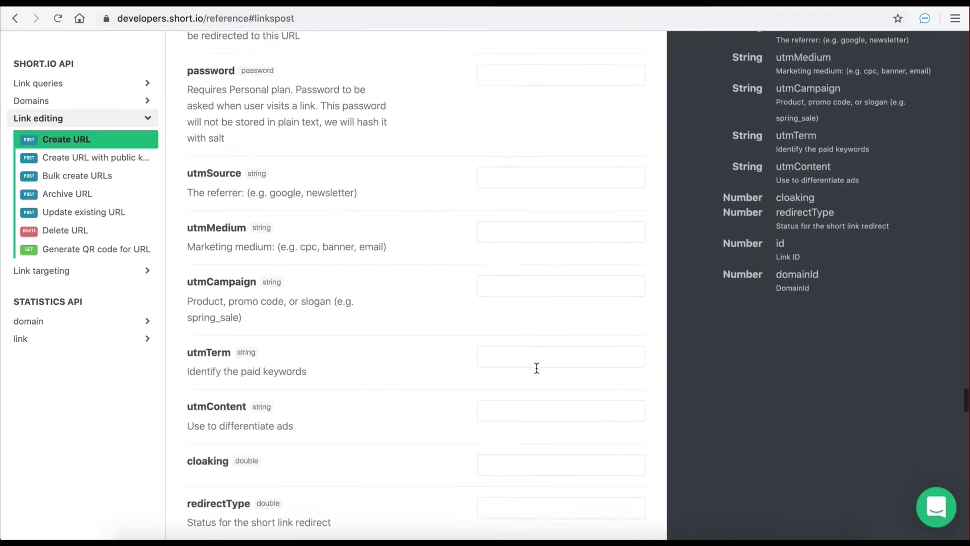
pyautogui.scroll(12, 537, 368)
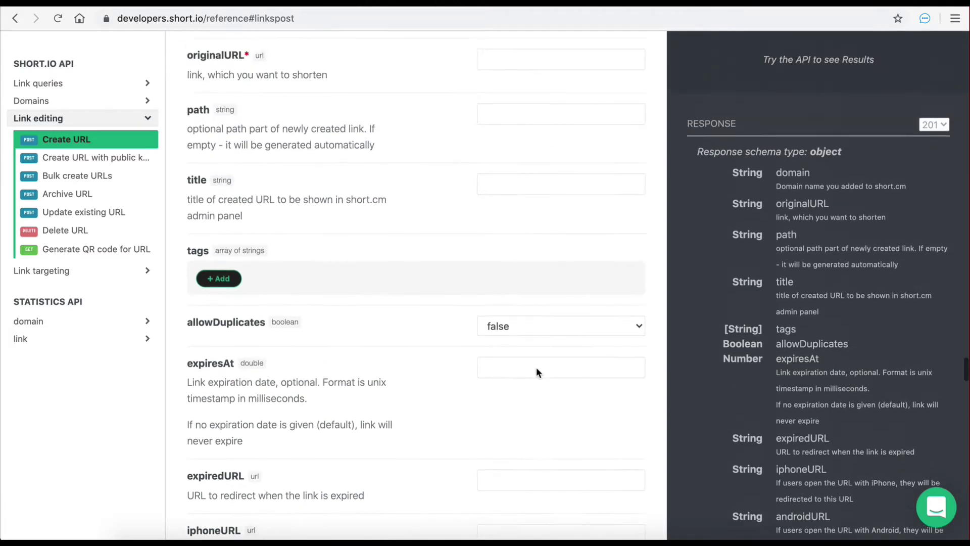
pyautogui.scroll(6, 536, 372)
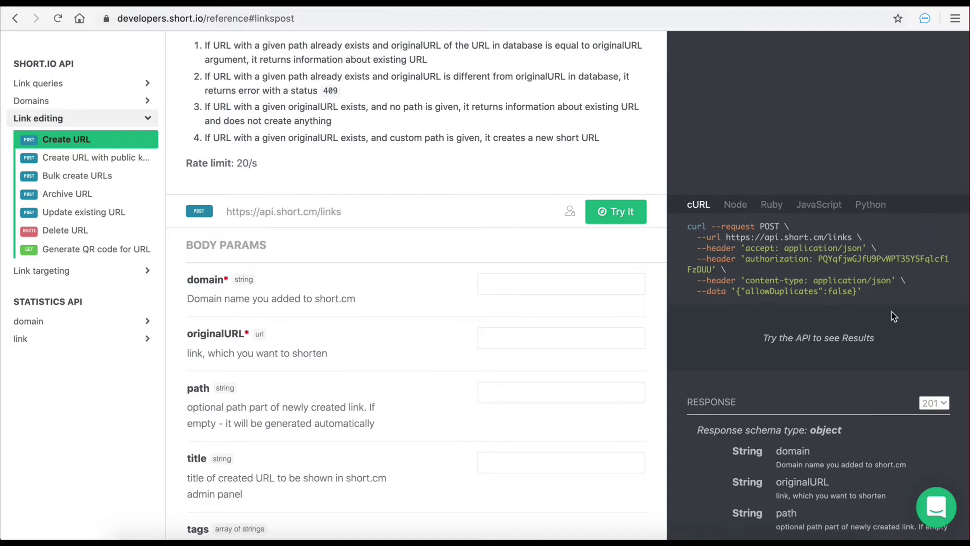
# Compare the Node, Ruby and JavaScript request samples, then return to the cURL sample
pyautogui.click(744, 212)
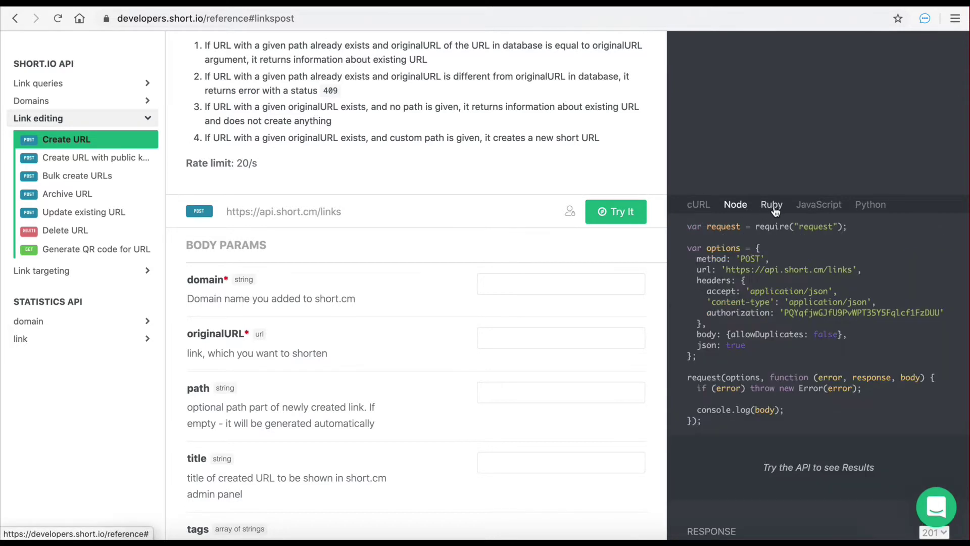
pyautogui.click(774, 209)
pyautogui.click(817, 206)
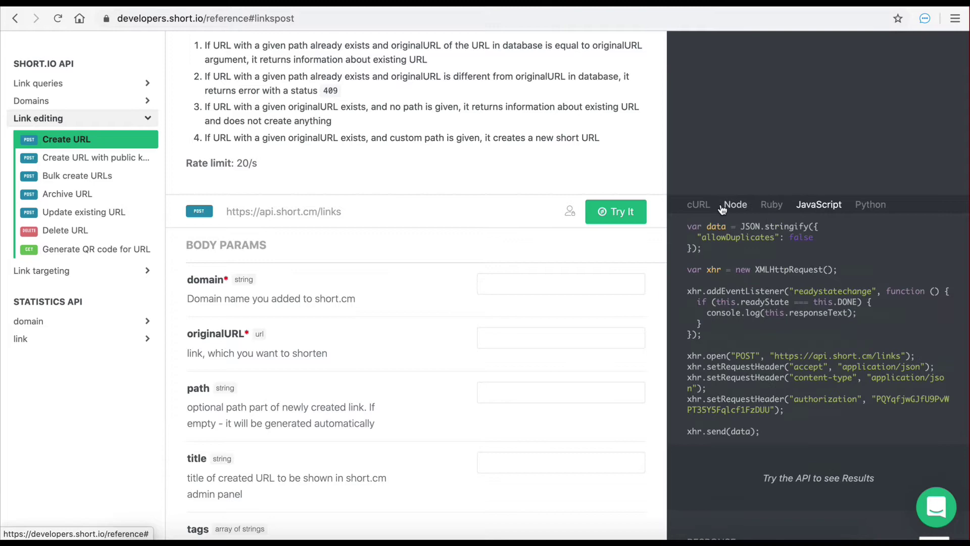
pyautogui.click(698, 205)
pyautogui.scroll(-2, 868, 435)
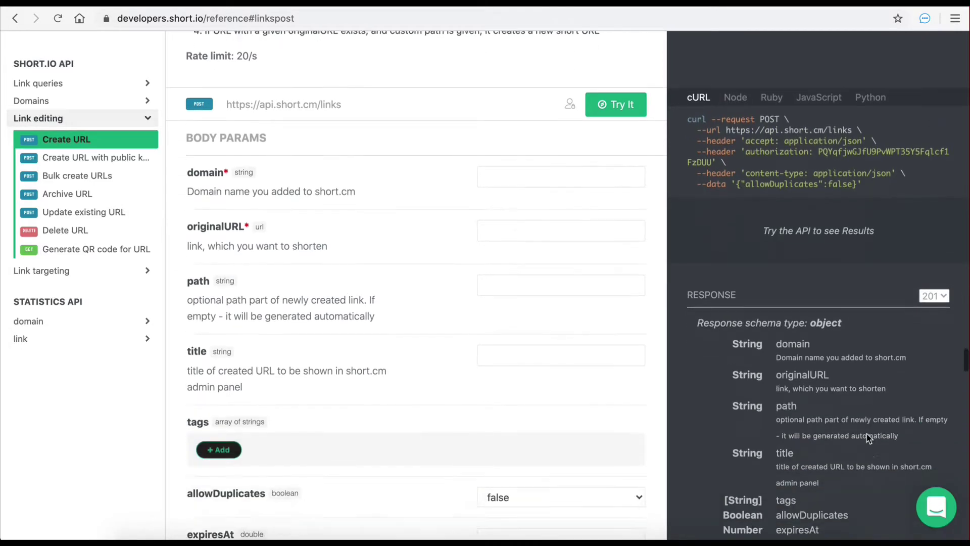
pyautogui.scroll(-9, 868, 438)
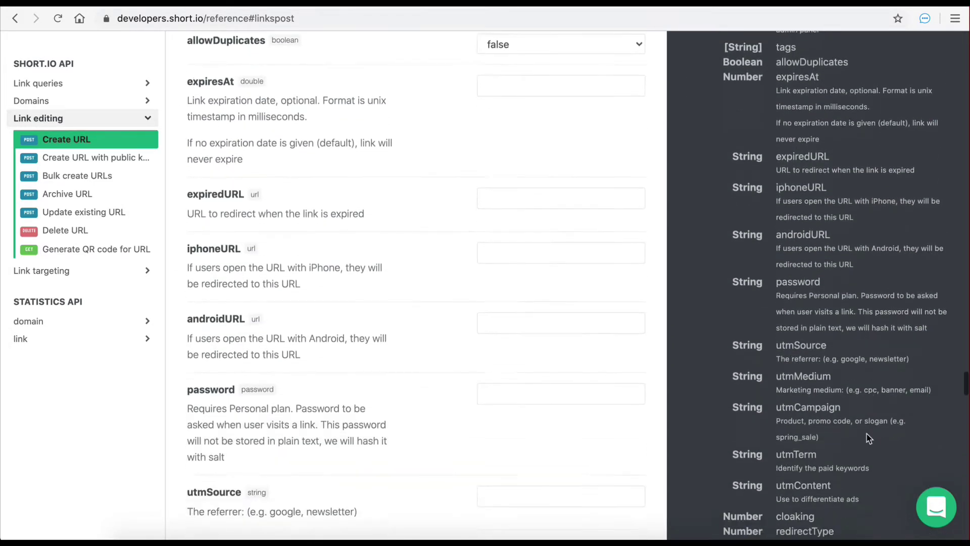
pyautogui.scroll(-3, 868, 437)
pyautogui.scroll(14, 867, 438)
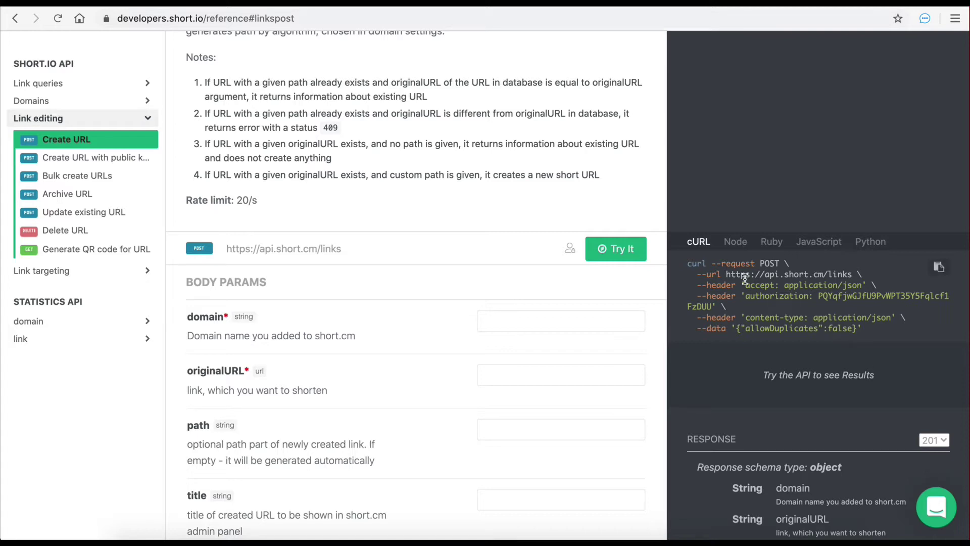
# Highlight the URL, authorization, content-type, data and method parts of the cURL sample
pyautogui.doubleClick(711, 276)
pyautogui.doubleClick(713, 295)
pyautogui.doubleClick(713, 317)
pyautogui.doubleClick(713, 328)
pyautogui.click(743, 365)
pyautogui.doubleClick(741, 265)
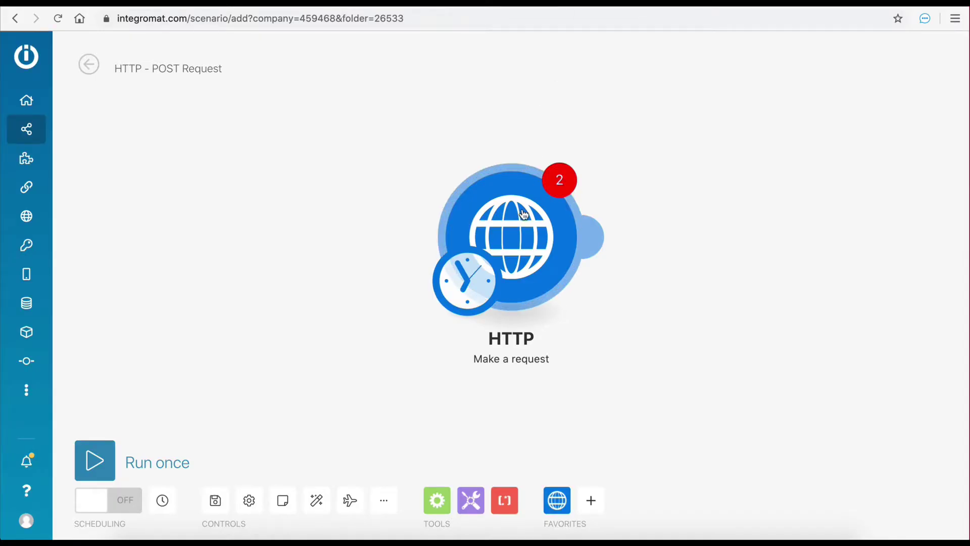
# Set the HTTP module's request method to POST
pyautogui.click(524, 214)
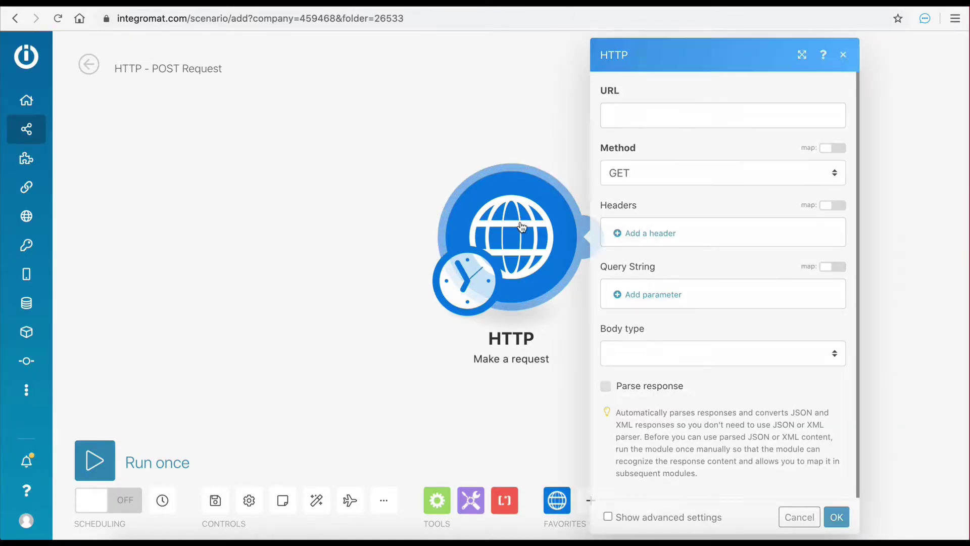
pyautogui.click(662, 172)
pyautogui.click(662, 202)
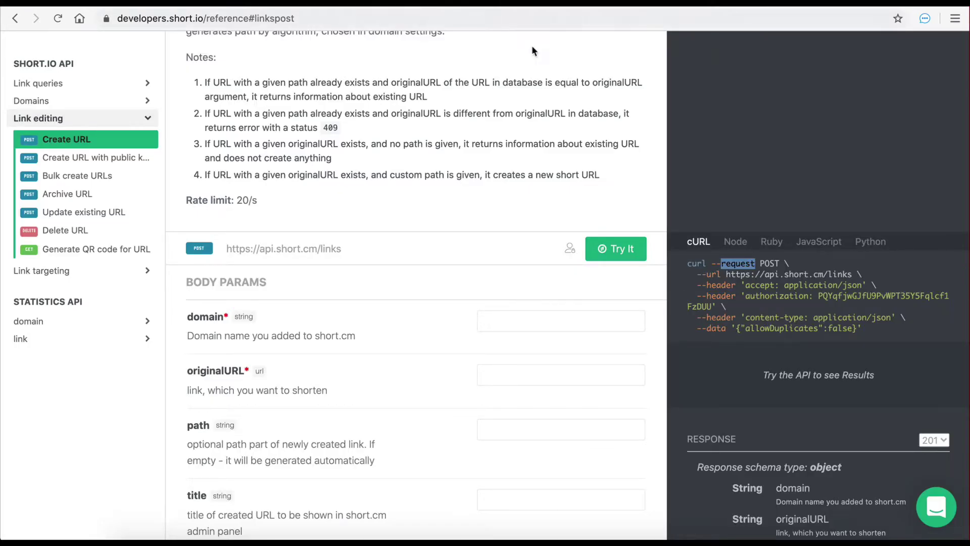
pyautogui.moveTo(726, 274); pyautogui.dragTo(854, 270)
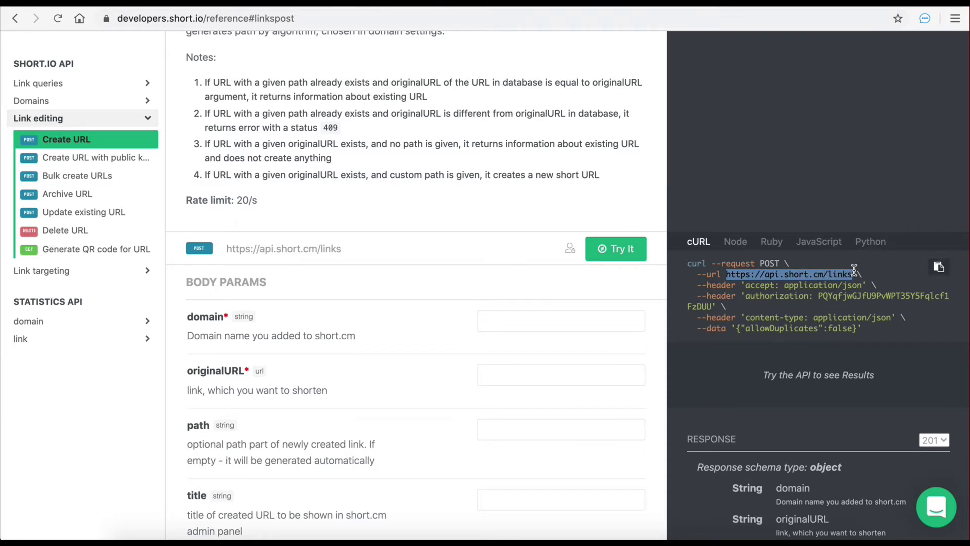
pyautogui.hotkey('alt', 'Tab')
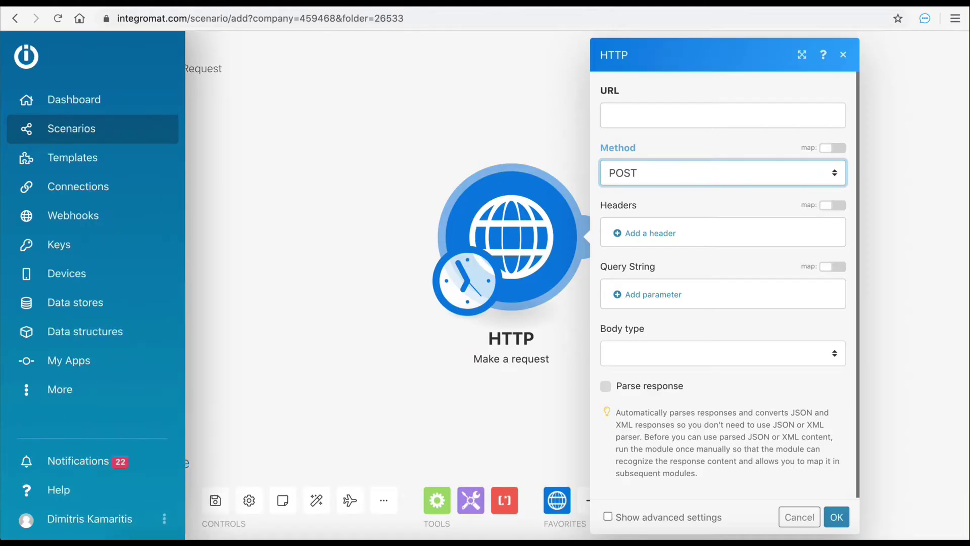
pyautogui.click(632, 111)
pyautogui.hotkey('ctrl', 'v')
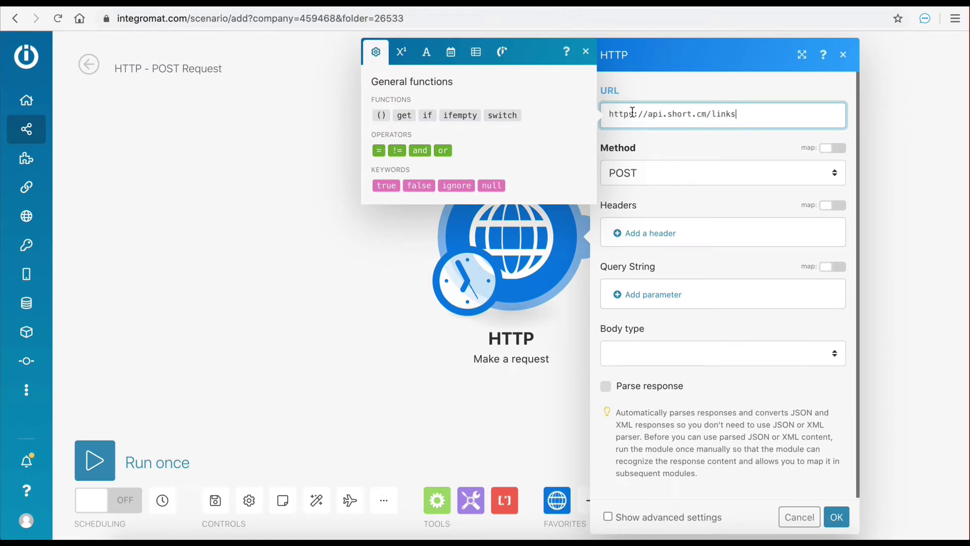
pyautogui.click(634, 96)
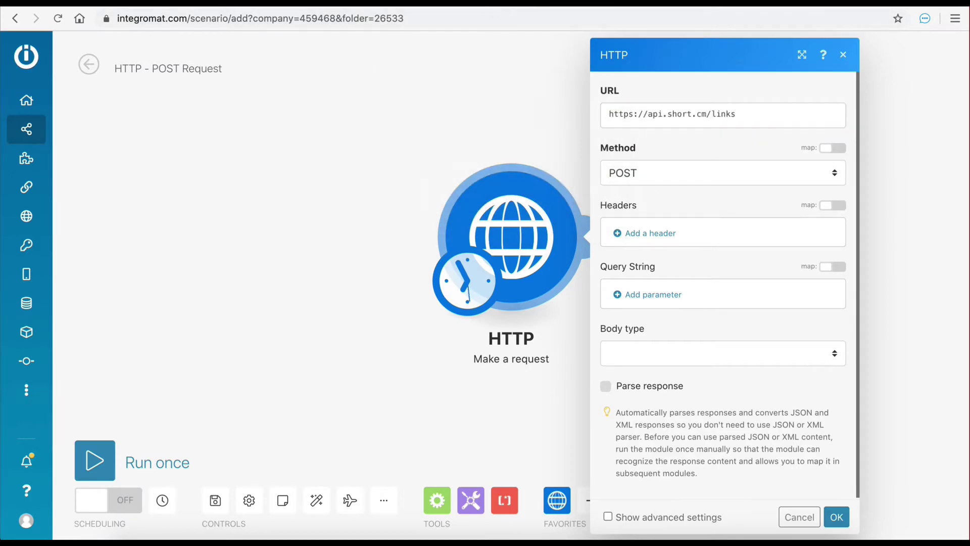
# Select the 'accept' header name in the docs' cURL sample, then return to Integromat
pyautogui.hotkey('alt', 'Tab')
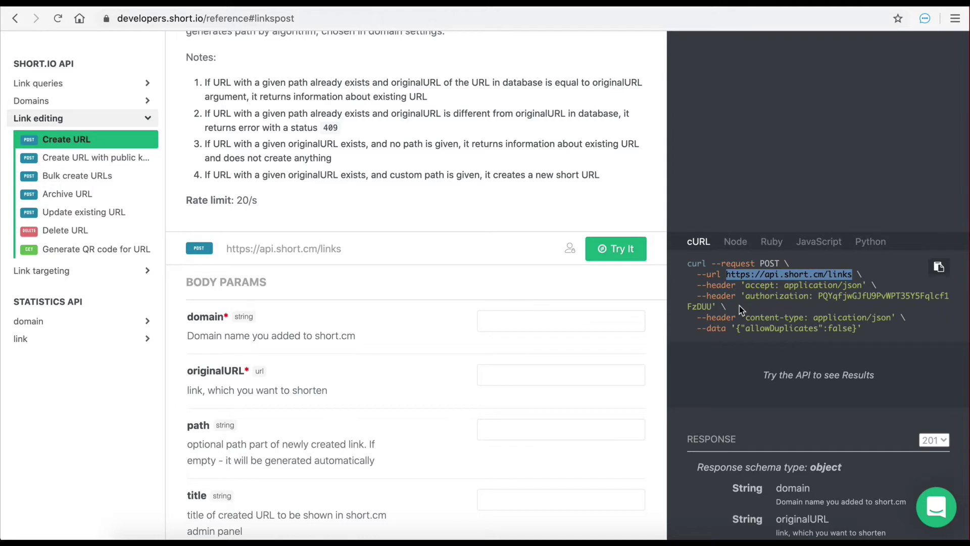
pyautogui.doubleClick(721, 285)
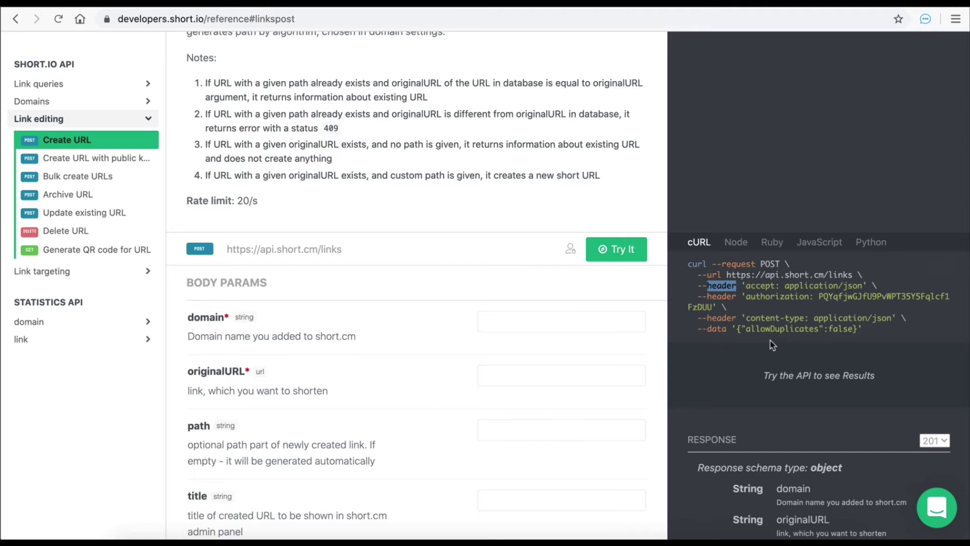
pyautogui.moveTo(748, 292)
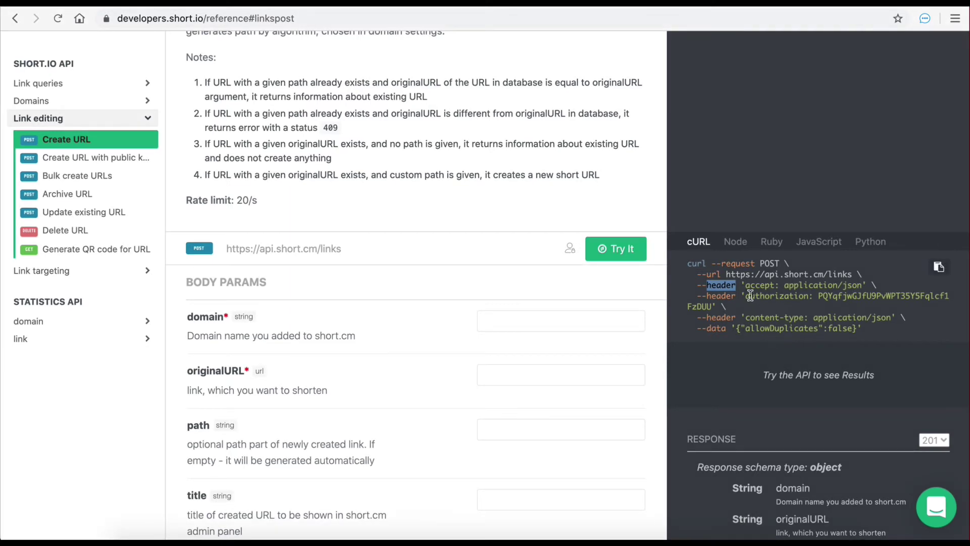
pyautogui.doubleClick(751, 286)
pyautogui.hotkey('ctrl', 'Tab')
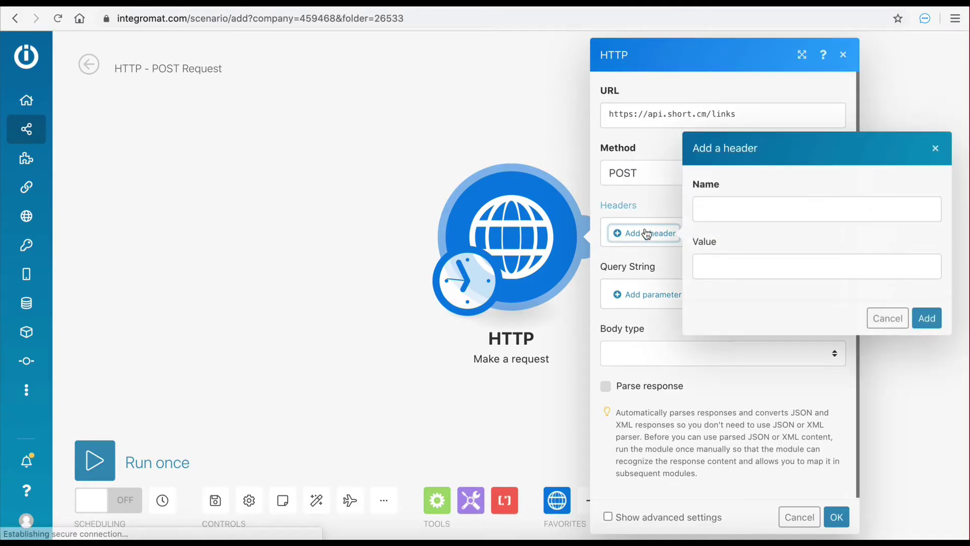
# Add an accept header with value application/json, then select 'authorization' in the sample
pyautogui.click(704, 209)
pyautogui.write('accept')
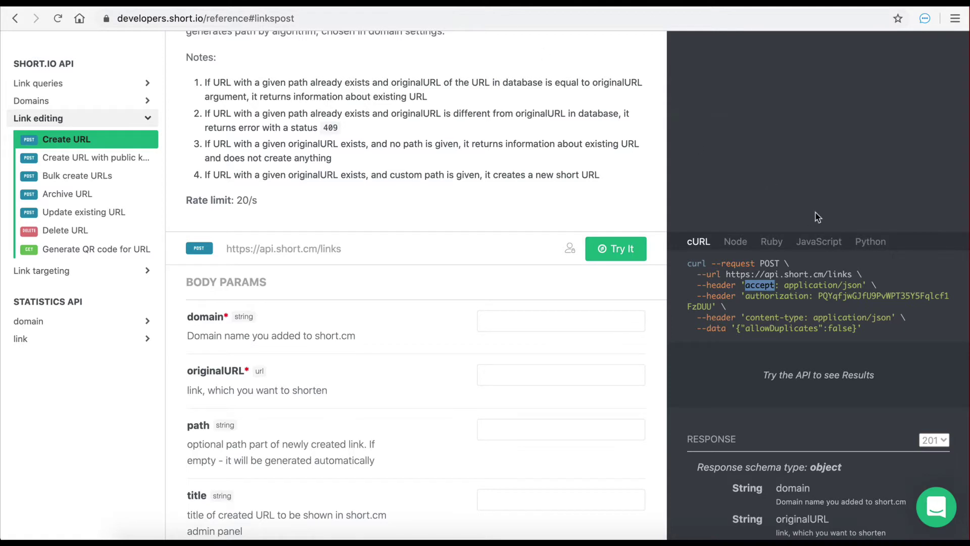
pyautogui.doubleClick(759, 285)
pyautogui.moveTo(785, 285); pyautogui.dragTo(862, 285)
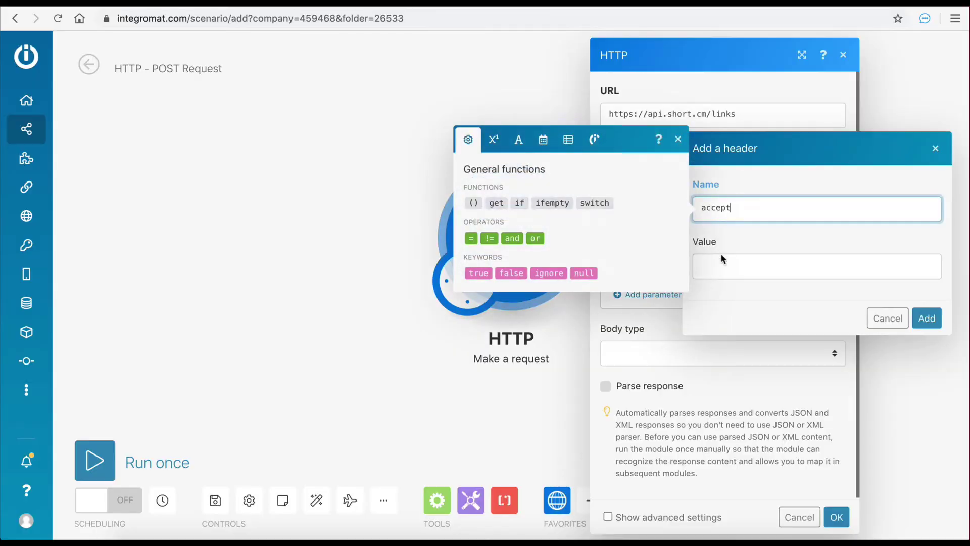
pyautogui.click(725, 262)
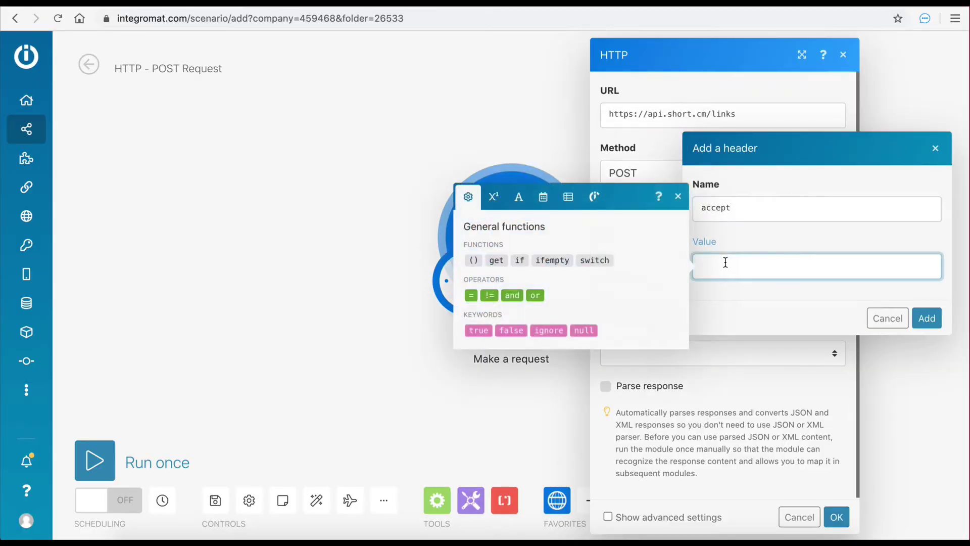
pyautogui.hotkey('ctrl', 'v')
pyautogui.click(934, 323)
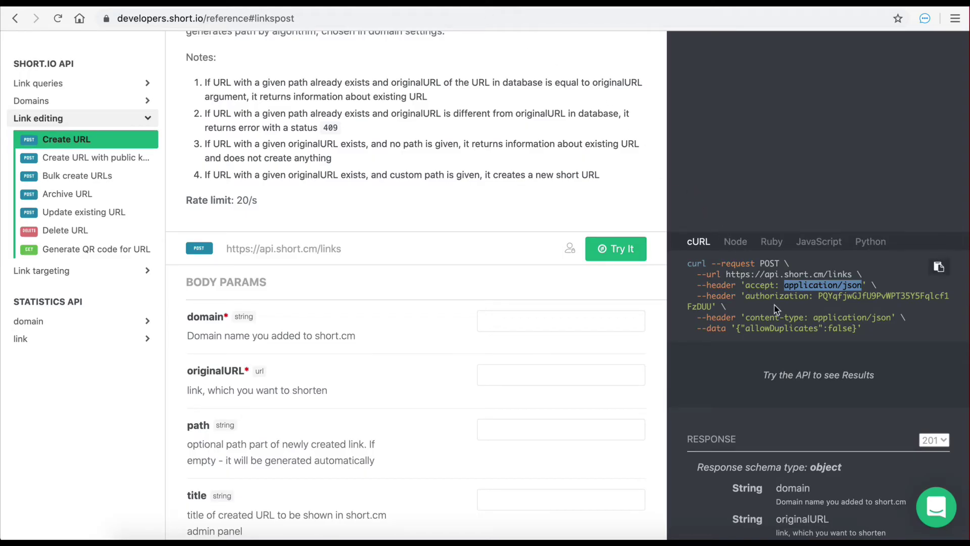
pyautogui.click(777, 310)
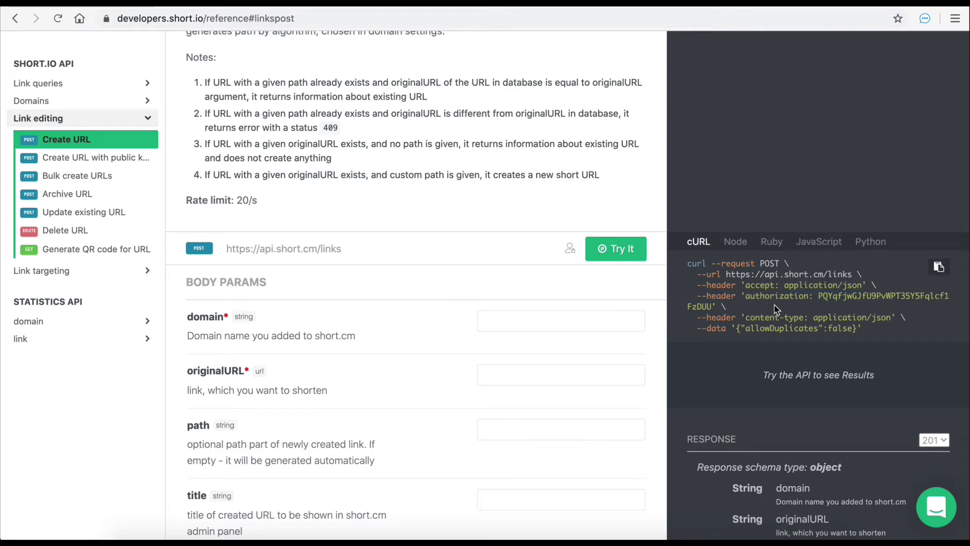
pyautogui.doubleClick(771, 297)
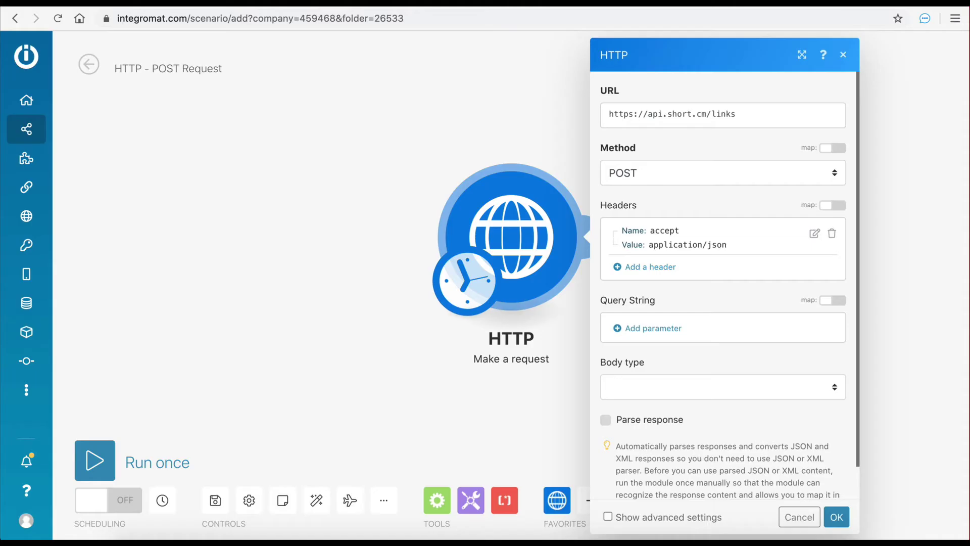
# Add an authorization header whose value is the Short.io secret API key from the sample
pyautogui.click(666, 266)
pyautogui.click(738, 247)
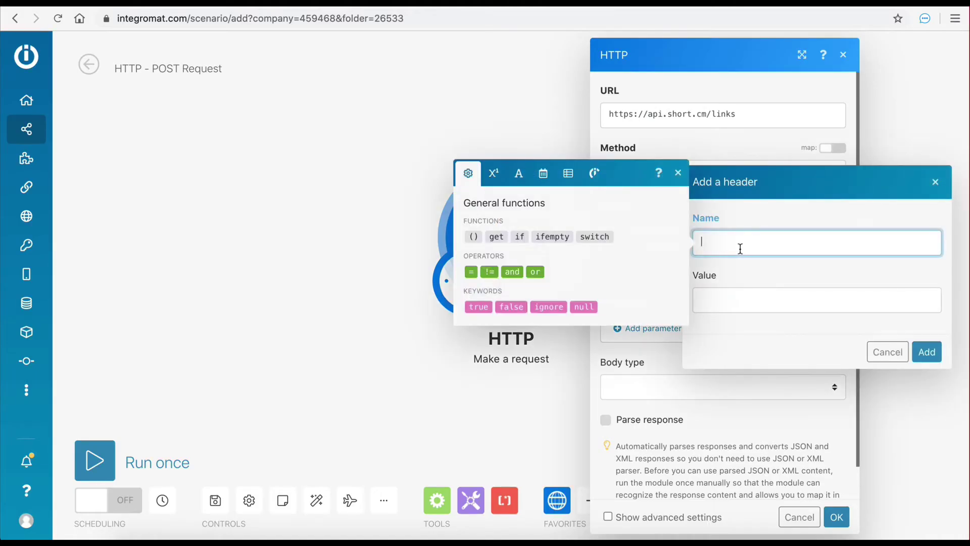
pyautogui.hotkey('ctrl', 'v')
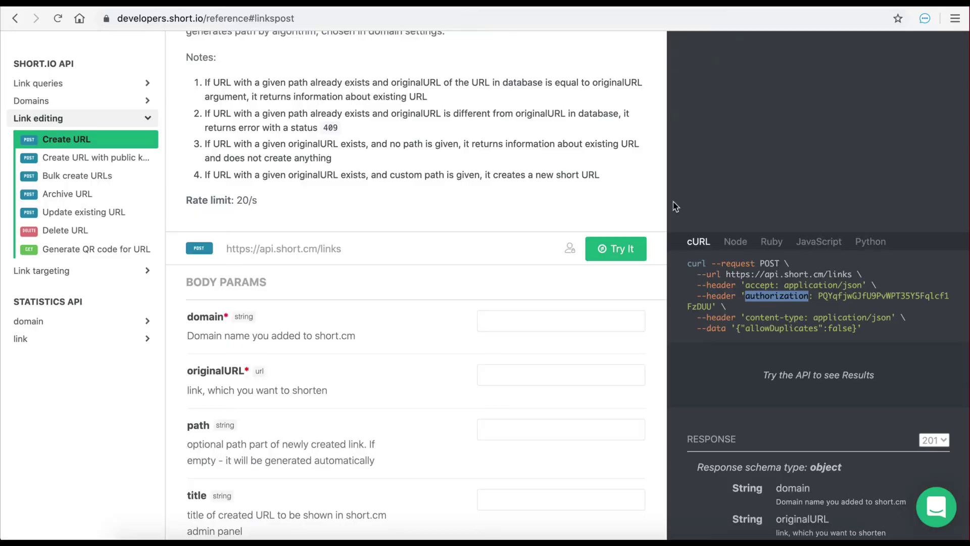
pyautogui.doubleClick(857, 297)
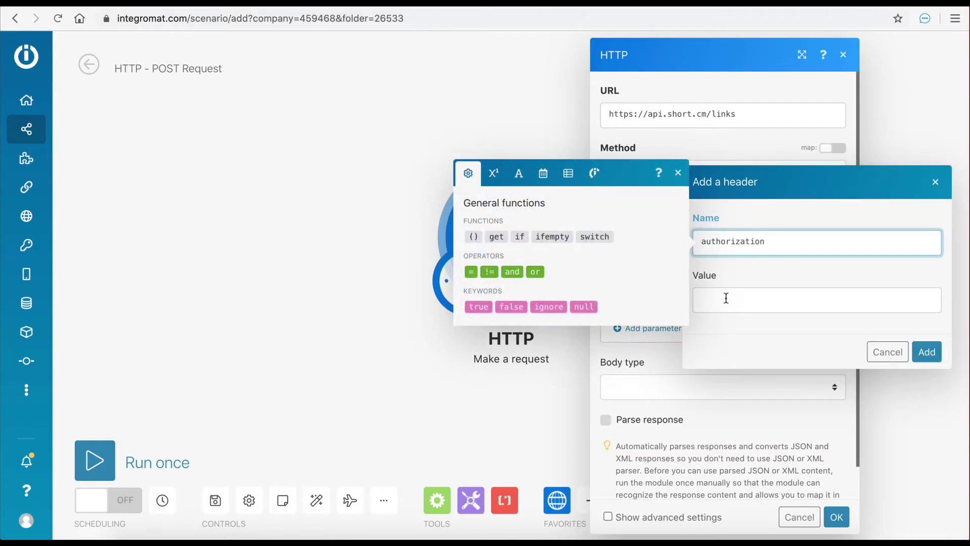
pyautogui.click(726, 298)
pyautogui.hotkey('ctrl', 'v')
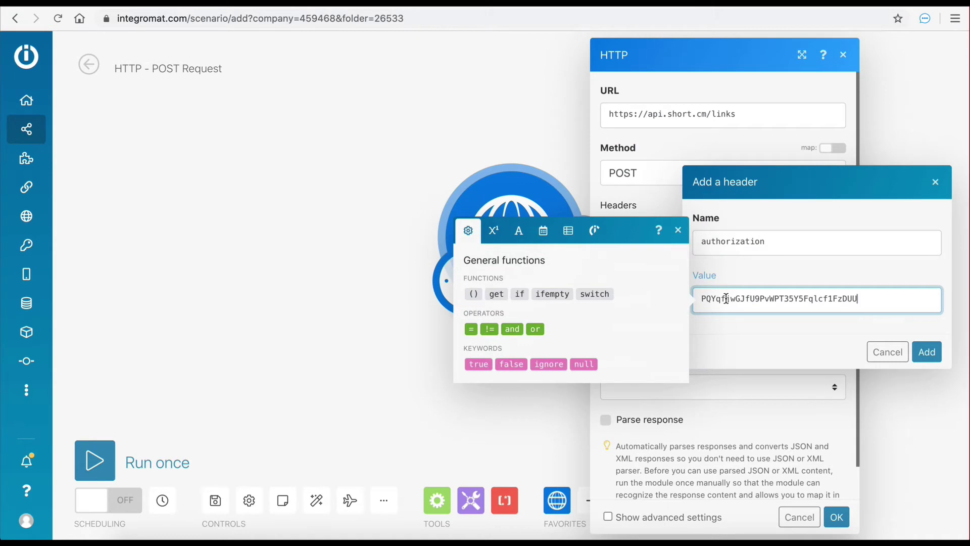
pyautogui.click(926, 352)
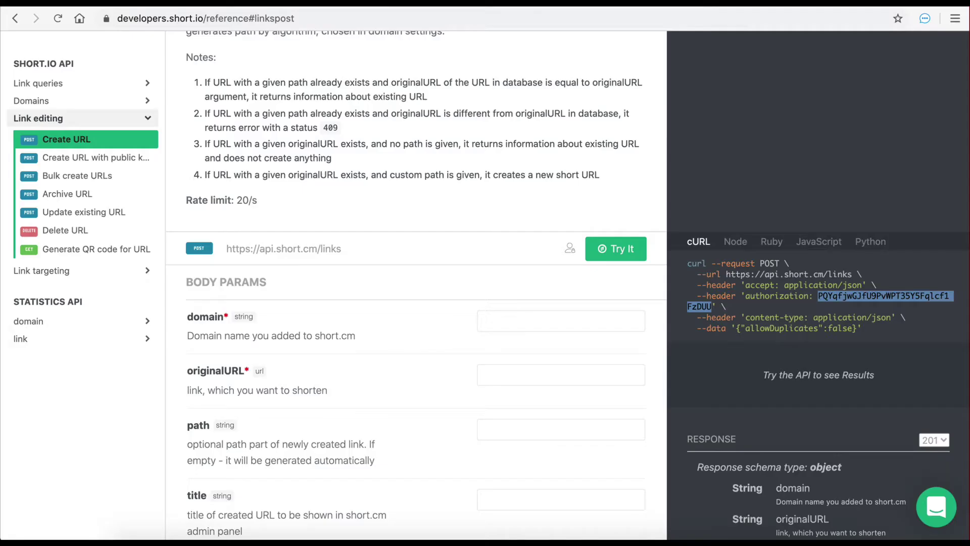
# Copy content-type from the cURL sample into a new header's Name field
pyautogui.click(427, 6)
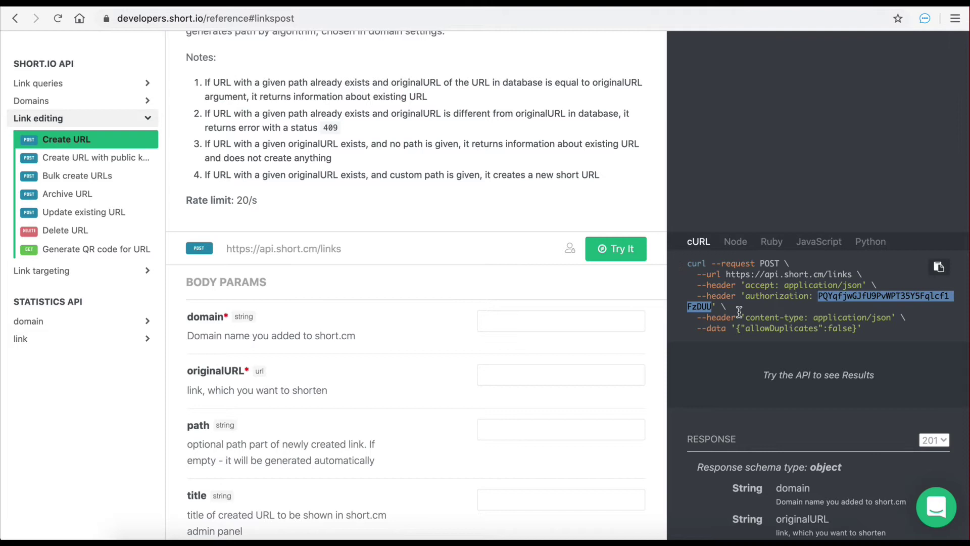
pyautogui.moveTo(746, 316); pyautogui.dragTo(802, 315)
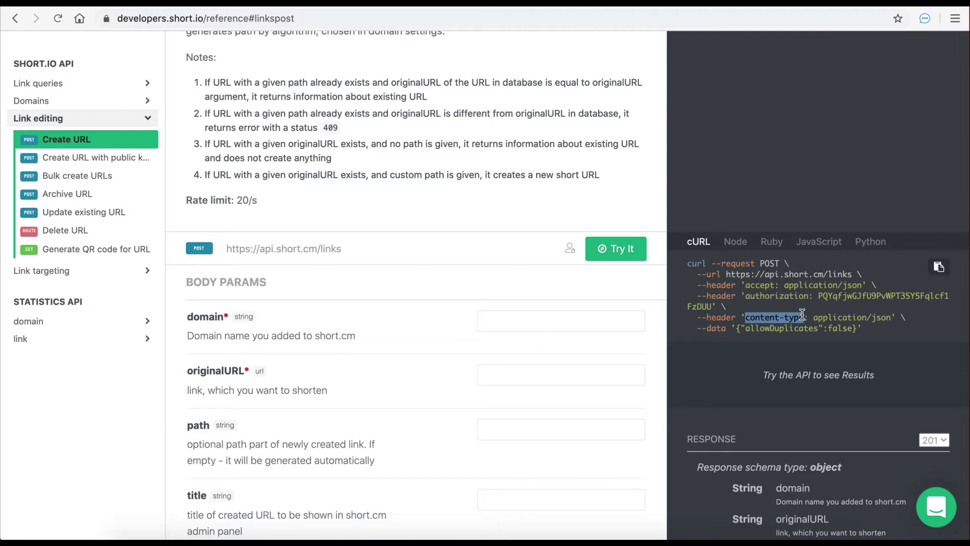
pyautogui.moveTo(802, 314); pyautogui.dragTo(805, 315)
pyautogui.press('super+Tab')
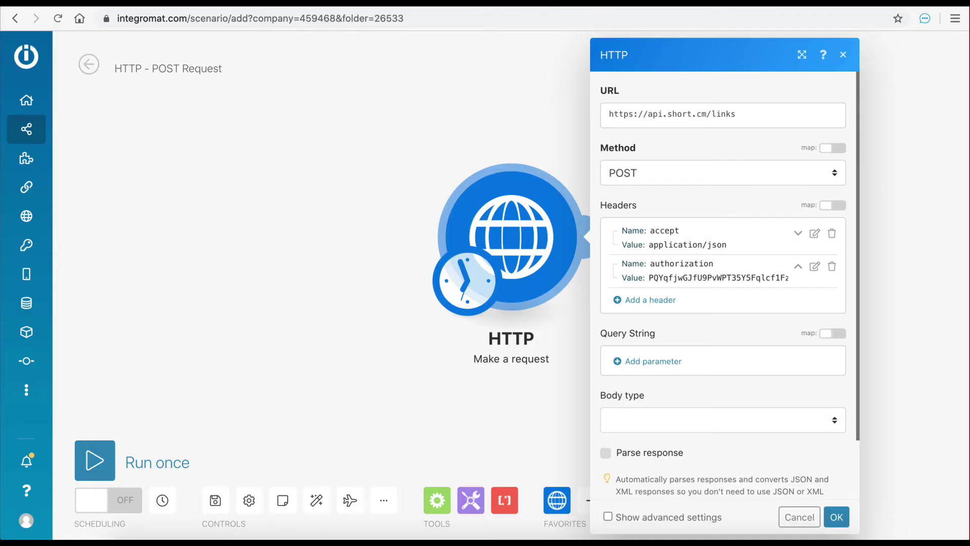
pyautogui.click(657, 299)
pyautogui.click(736, 271)
pyautogui.hotkey('ctrl', 'v')
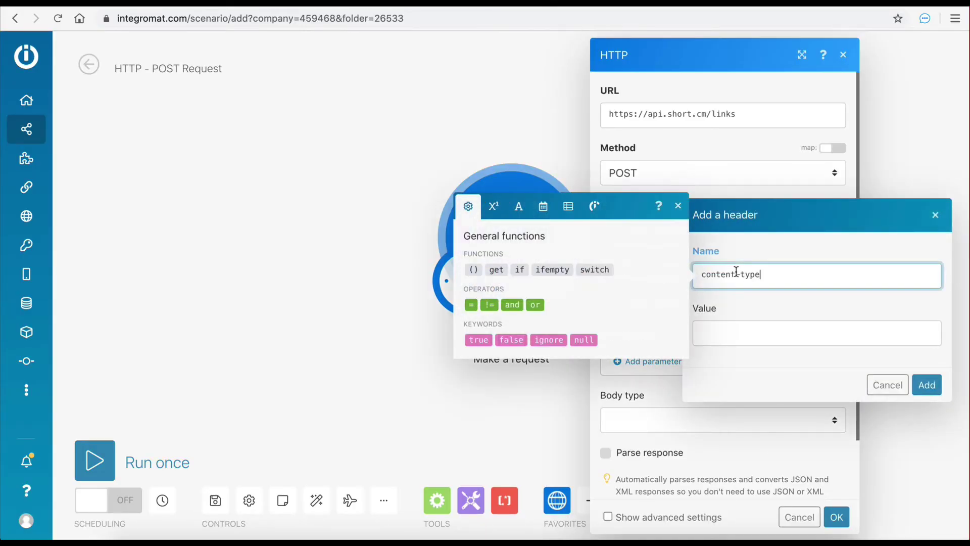
# Fill the content-type header's value with application/json copied from the sample
pyautogui.press('super+Tab')
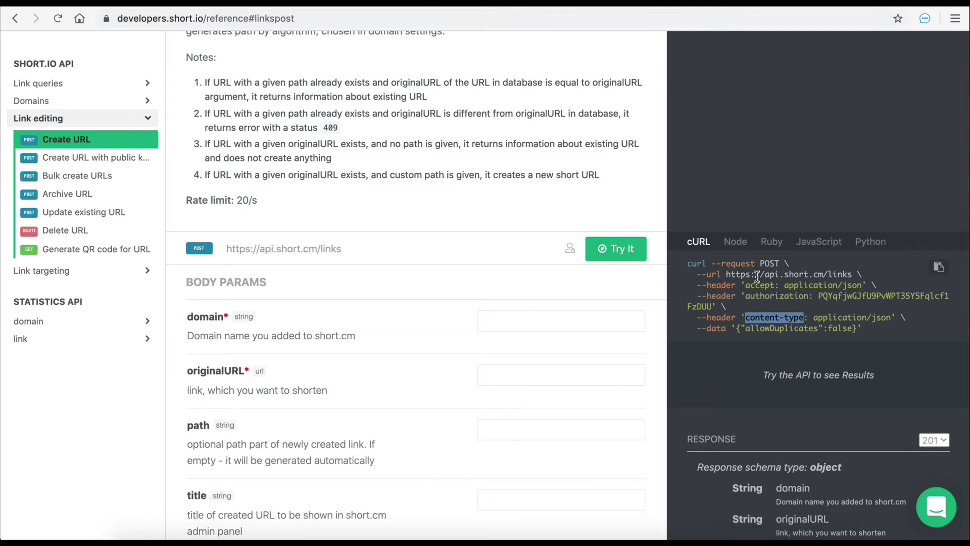
pyautogui.moveTo(814, 317); pyautogui.dragTo(892, 317)
pyautogui.press('super+c')
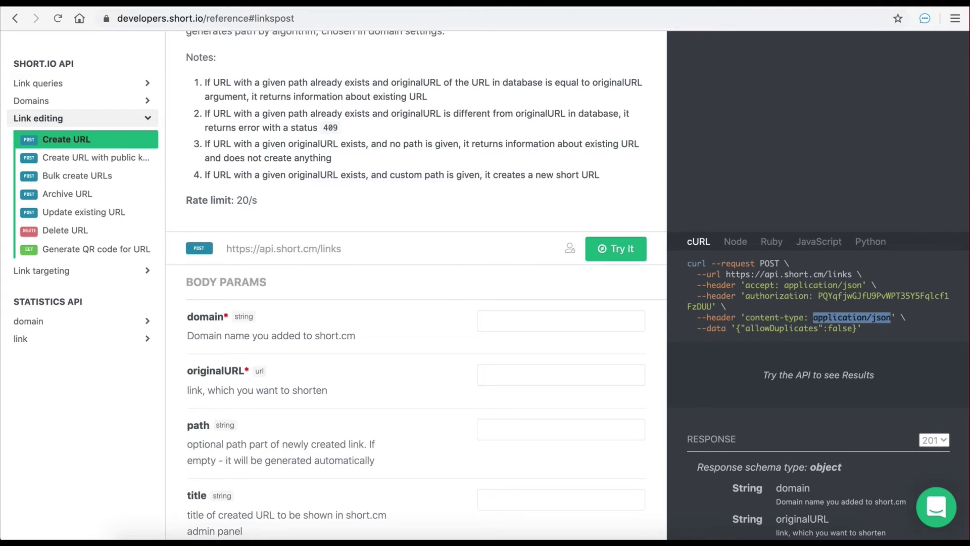
pyautogui.press('super+Tab')
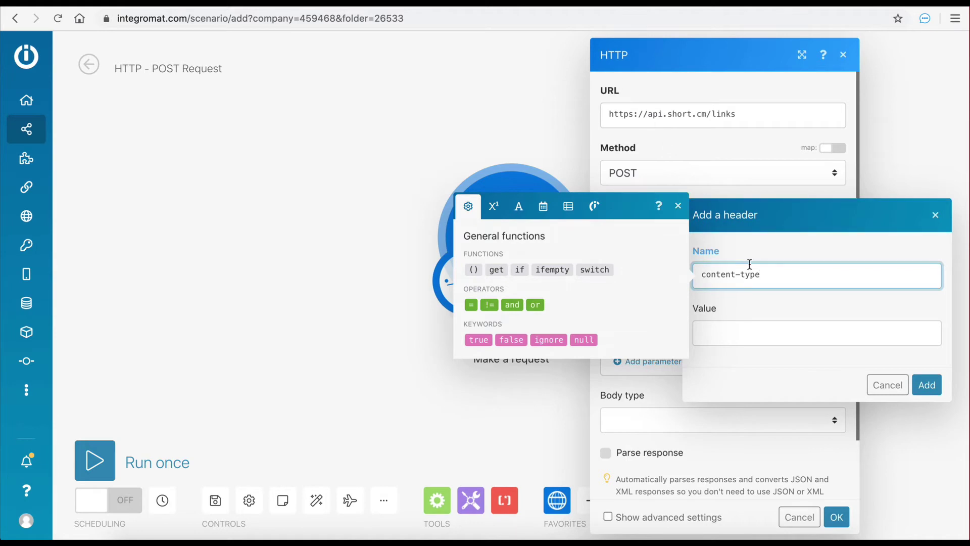
pyautogui.click(775, 331)
pyautogui.press('super+v')
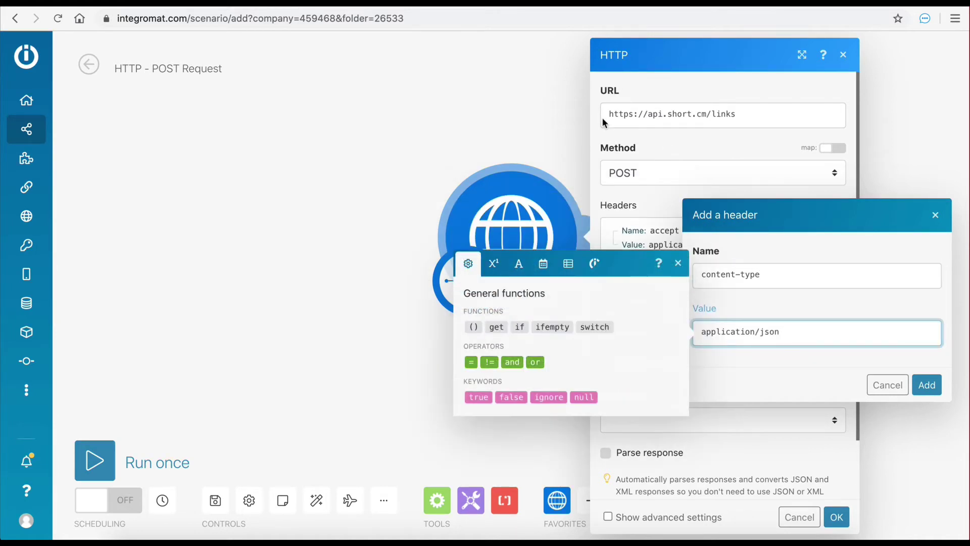
pyautogui.press('super+Tab')
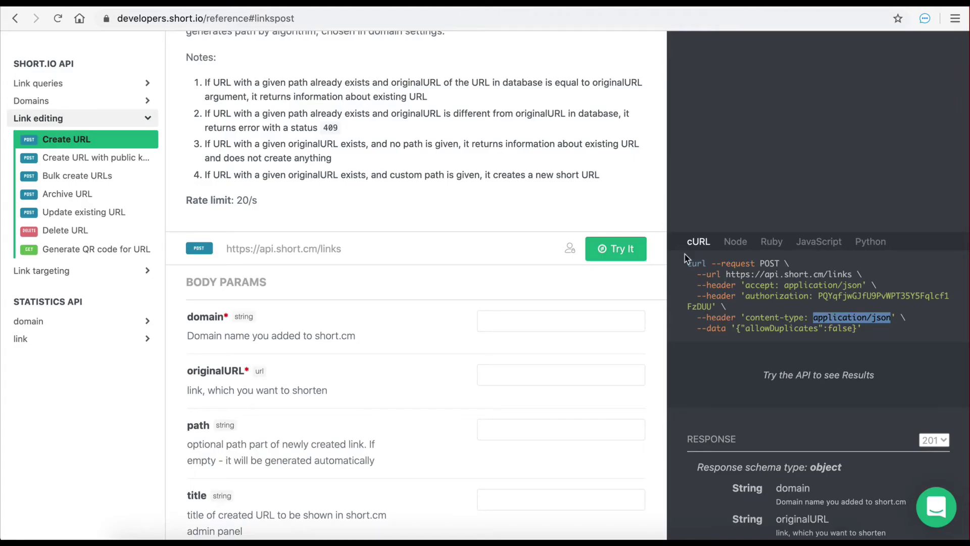
pyautogui.click(755, 365)
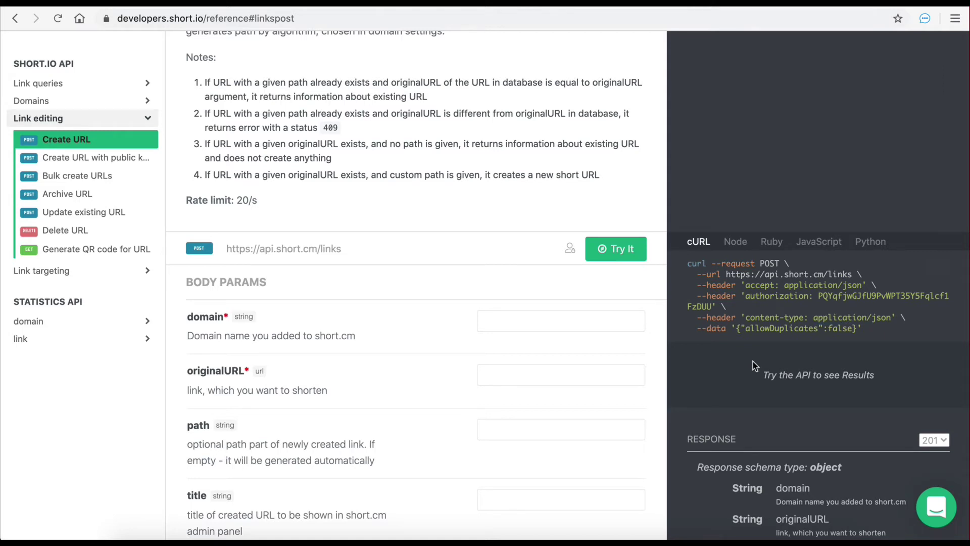
# Review the body parameters and select the JSON --data payload in the cURL sample
pyautogui.scroll(-2, 755, 365)
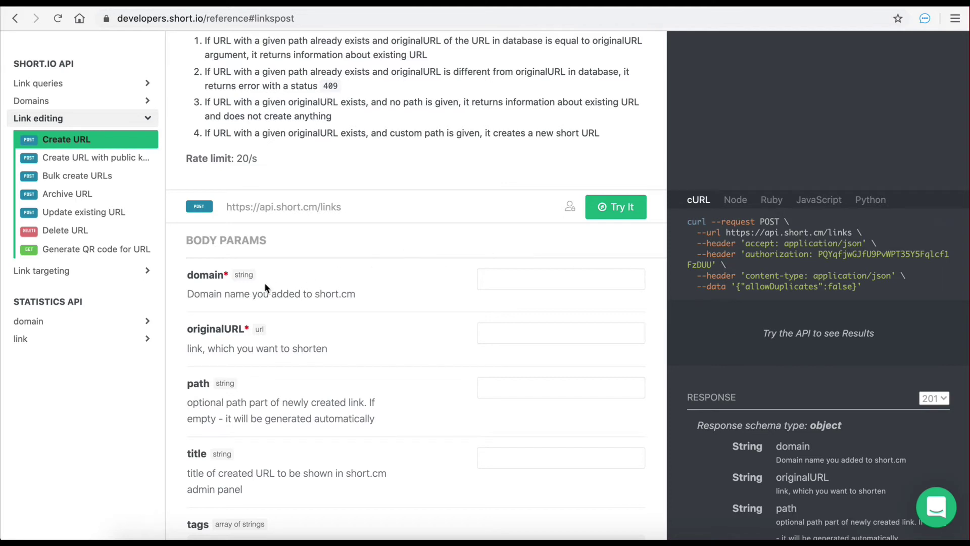
pyautogui.scroll(-5, 289, 338)
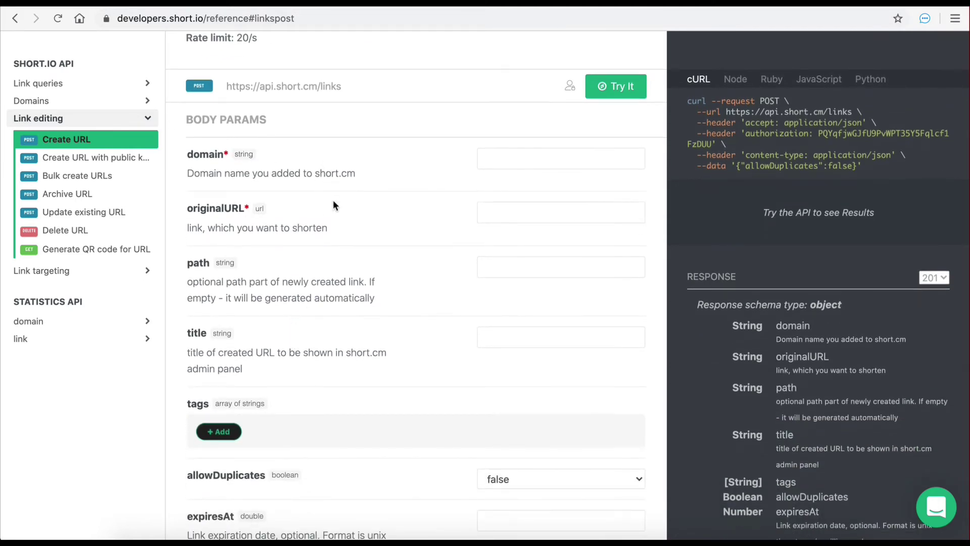
pyautogui.scroll(4, 337, 359)
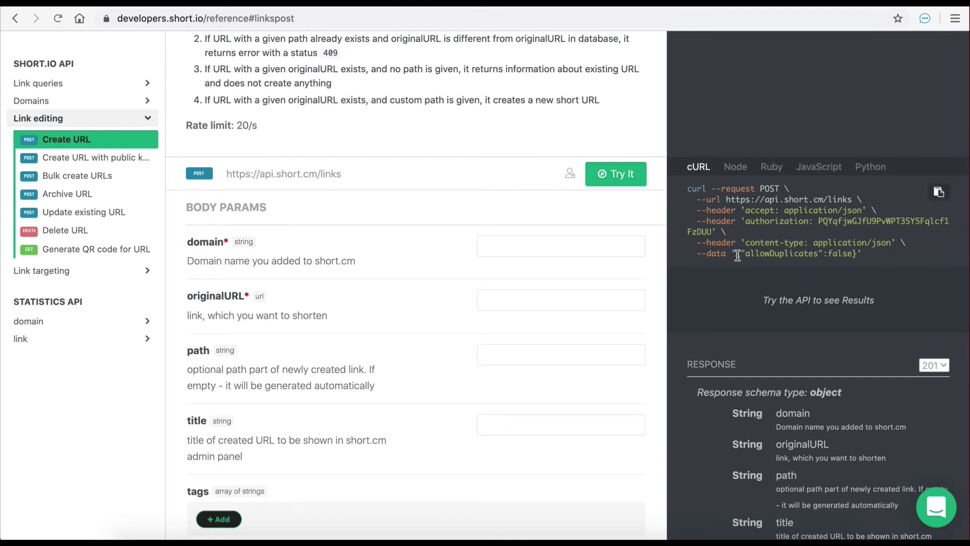
pyautogui.moveTo(736, 253); pyautogui.dragTo(856, 252)
pyautogui.click(856, 252)
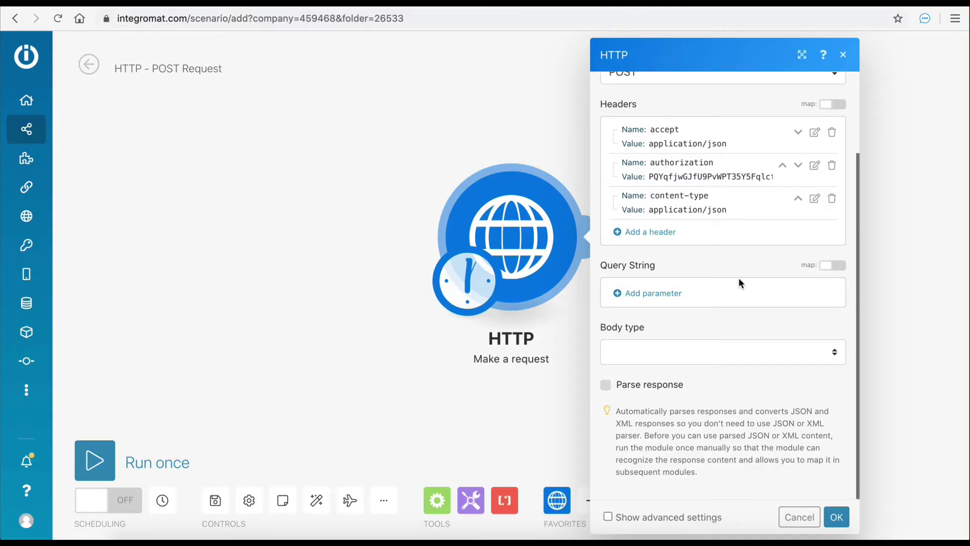
# Set the request body type to Raw with content type JSON (application/json)
pyautogui.click(763, 349)
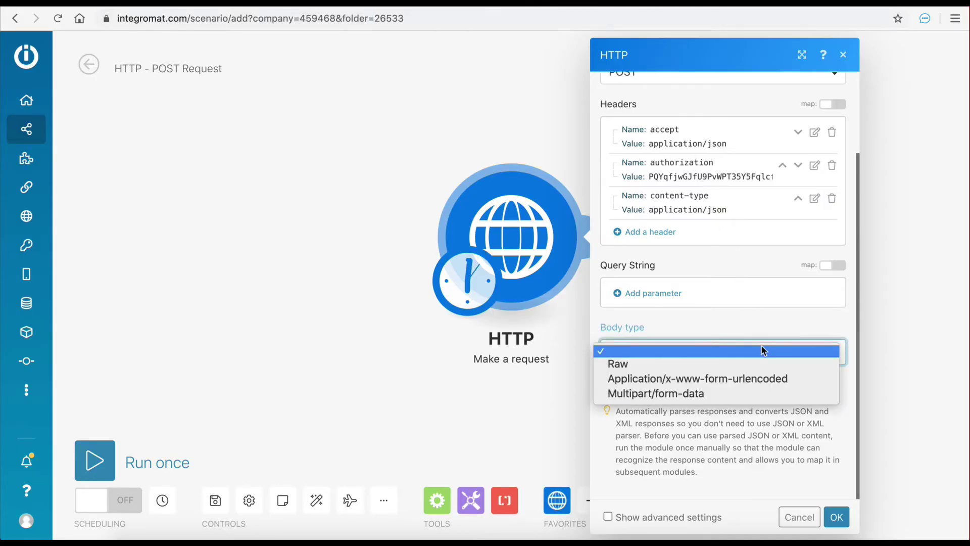
pyautogui.click(752, 359)
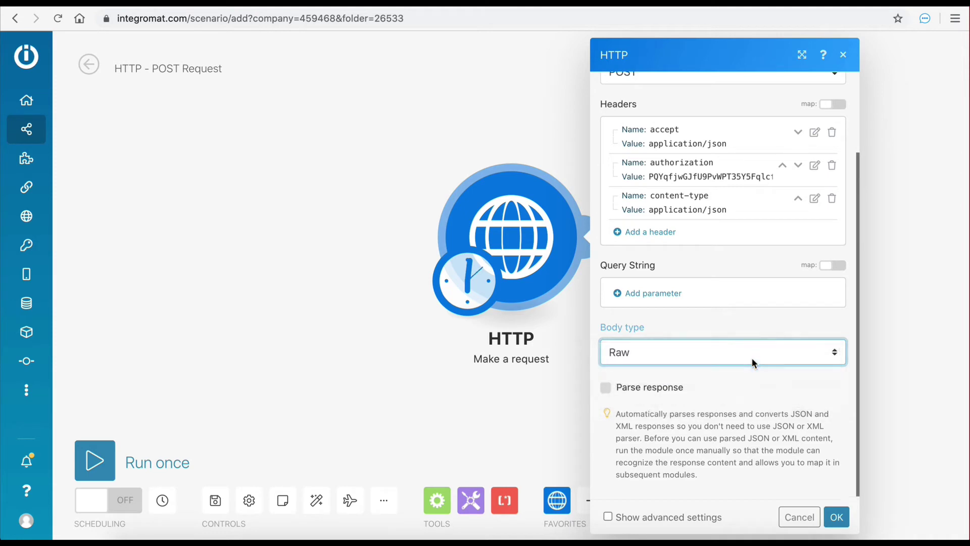
pyautogui.scroll(-3, 752, 358)
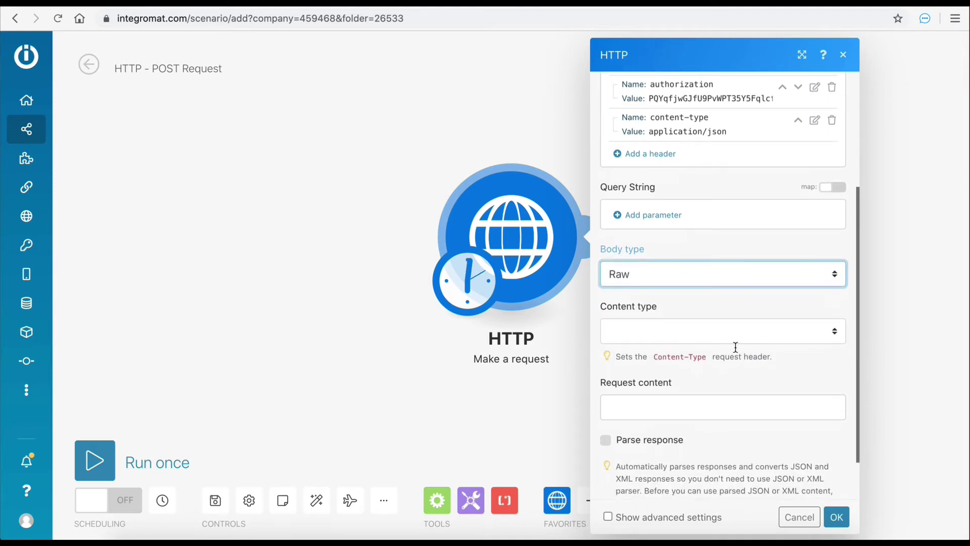
pyautogui.click(720, 334)
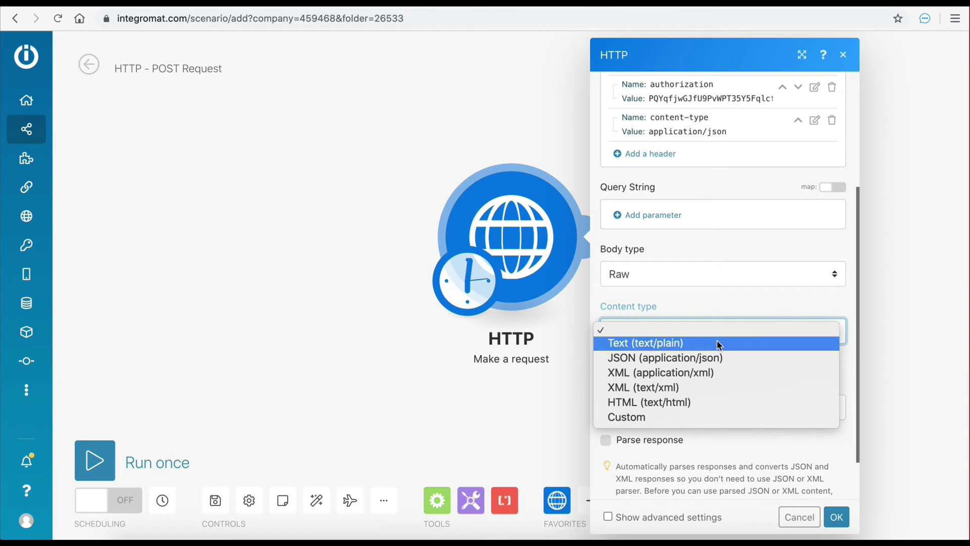
pyautogui.click(712, 358)
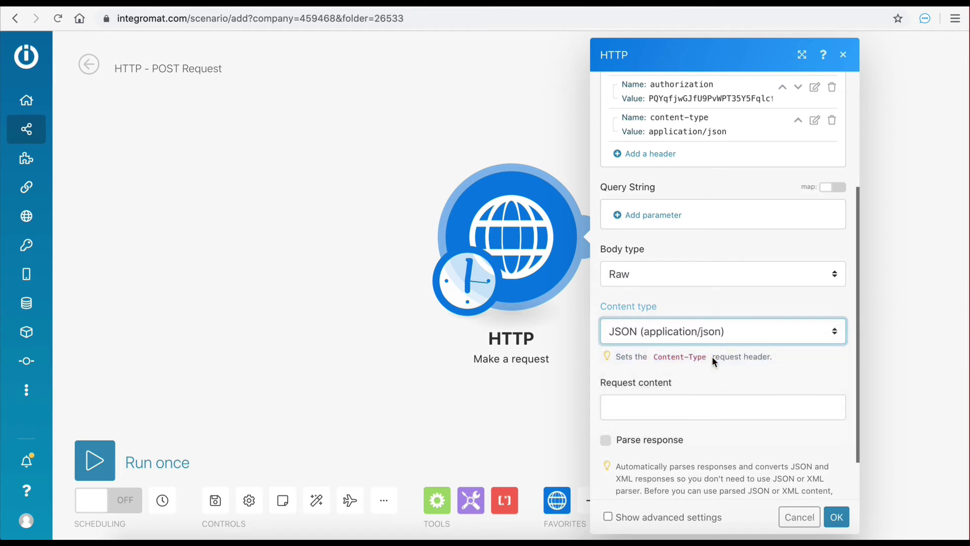
# Copy the cURL sample body {"allowDuplicates":false} into Request content and return to the docs
pyautogui.scroll(-1, 712, 358)
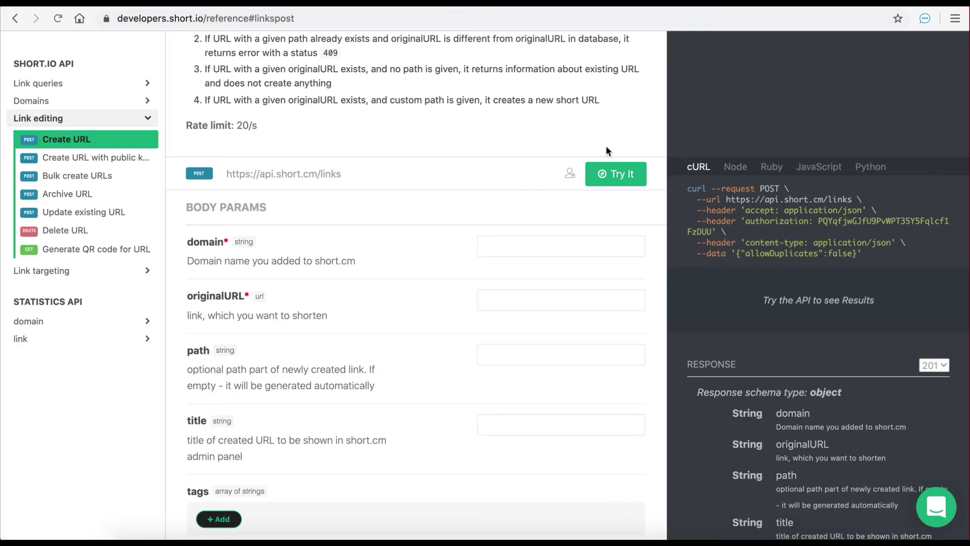
pyautogui.moveTo(735, 253); pyautogui.dragTo(857, 251)
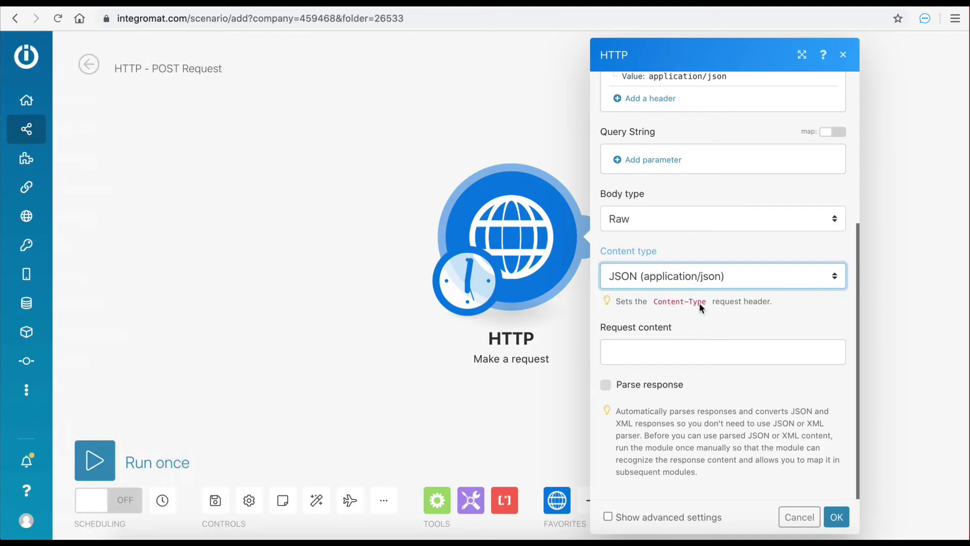
pyautogui.click(707, 349)
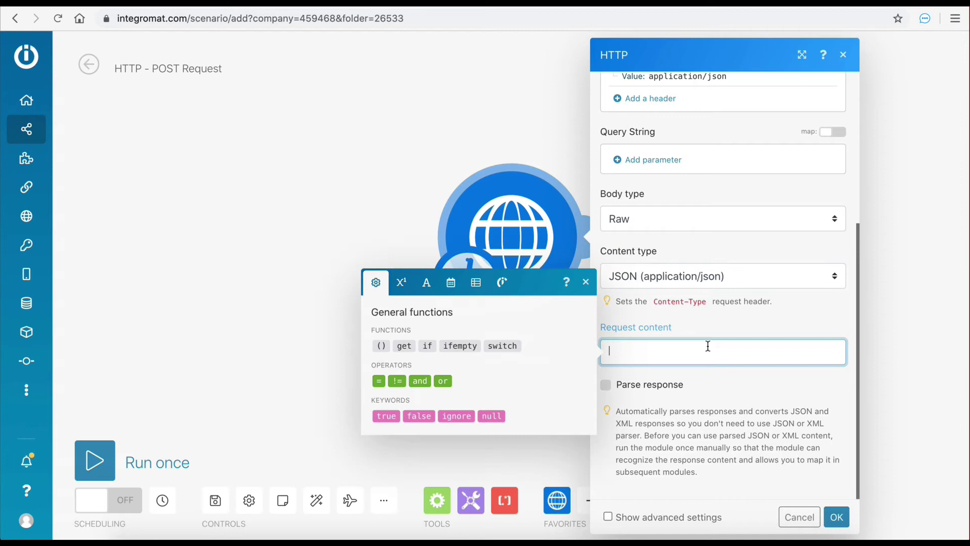
pyautogui.hotkey('ctrl', 'v')
pyautogui.click(735, 324)
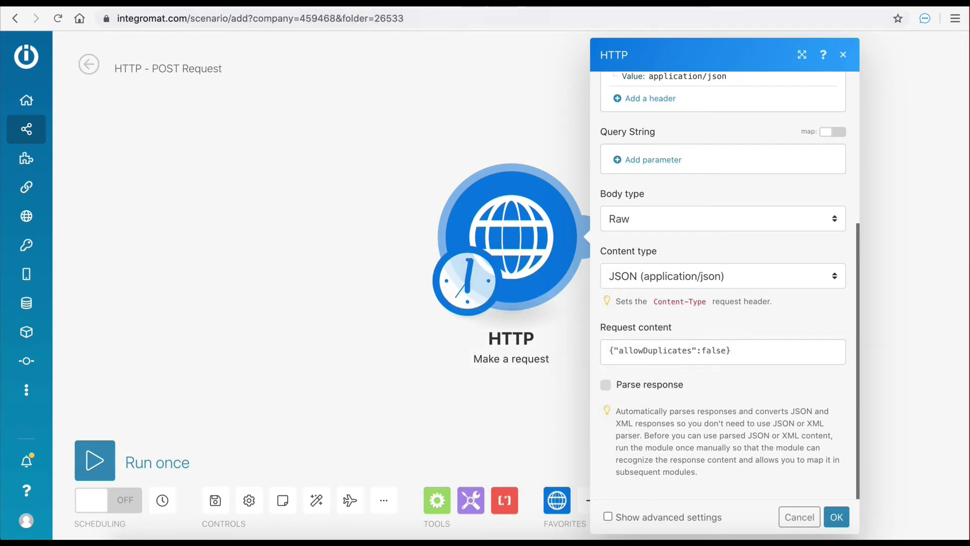
pyautogui.hotkey('ctrl', 'Tab')
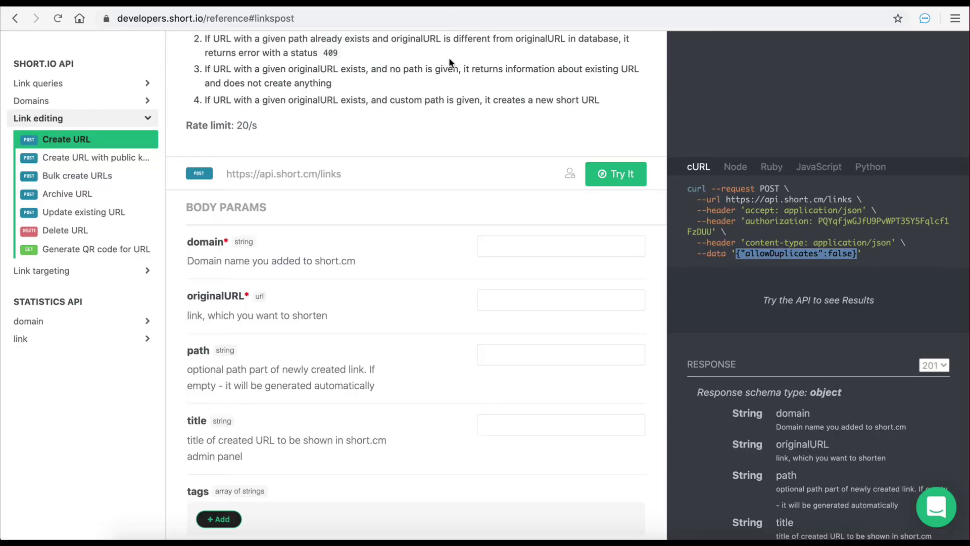
pyautogui.scroll(-1, 449, 326)
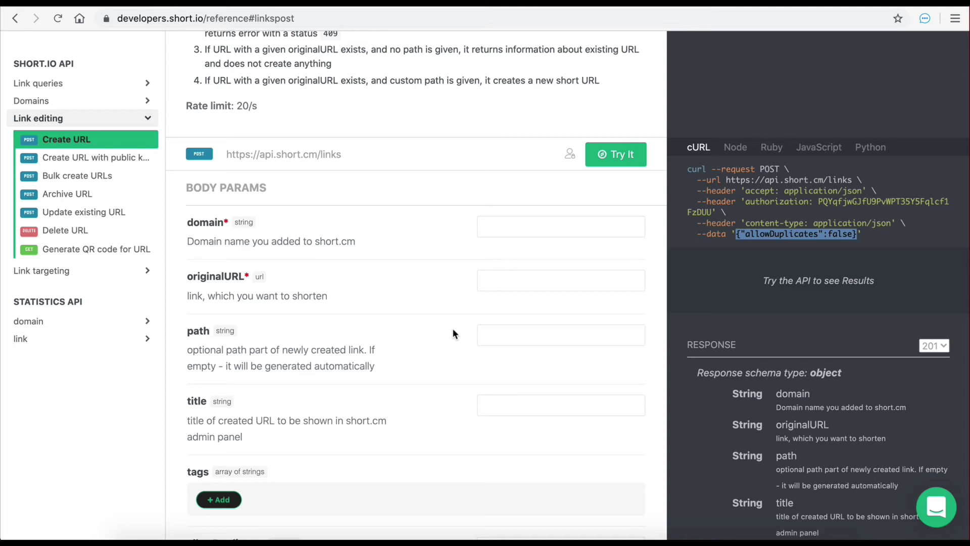
pyautogui.scroll(1, 424, 289)
pyautogui.click(494, 253)
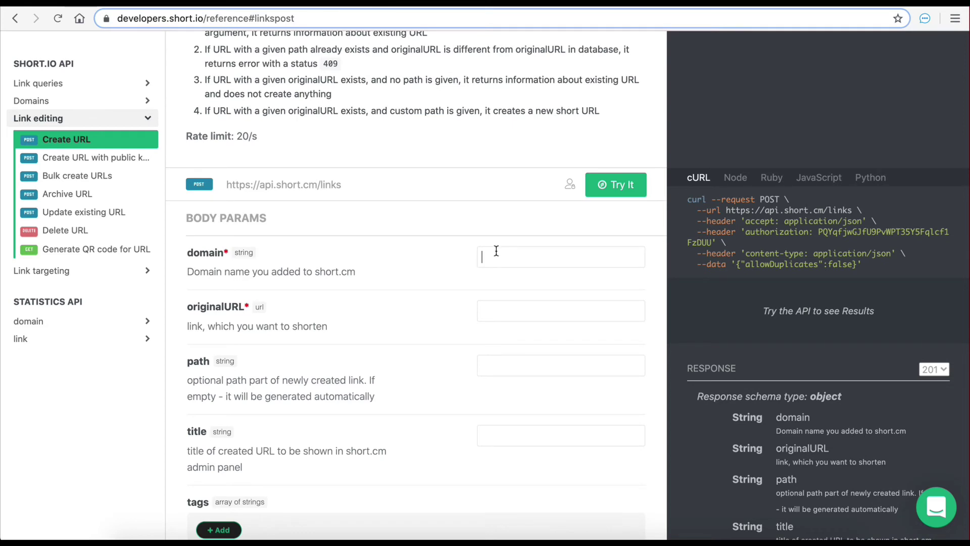
pyautogui.hotkey('ctrl', 'v')
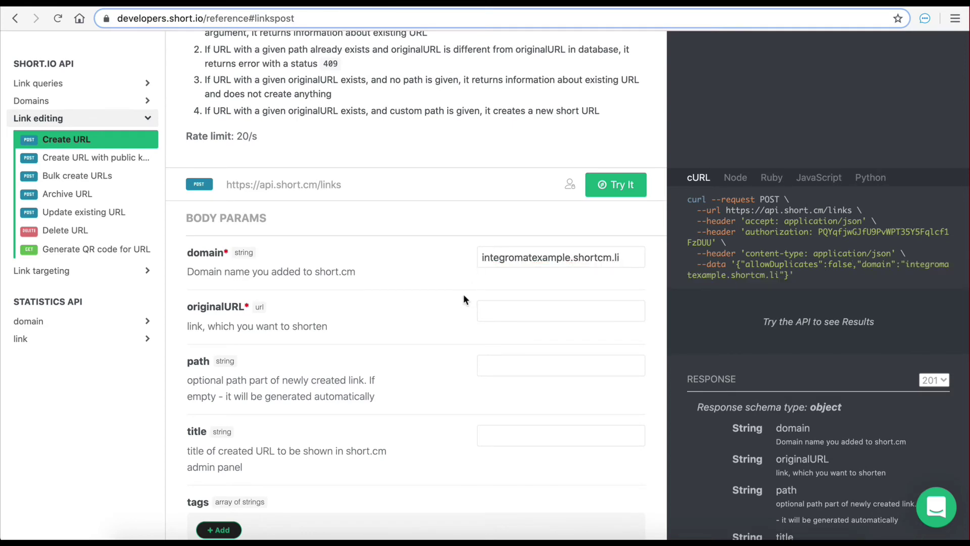
pyautogui.click(484, 309)
pyautogui.write('ht')
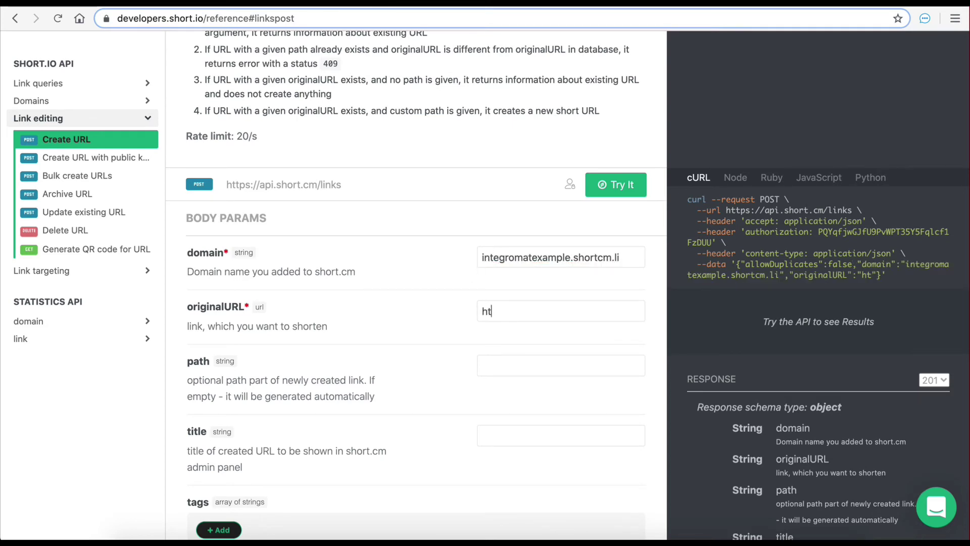
pyautogui.write('tps://www.google.com')
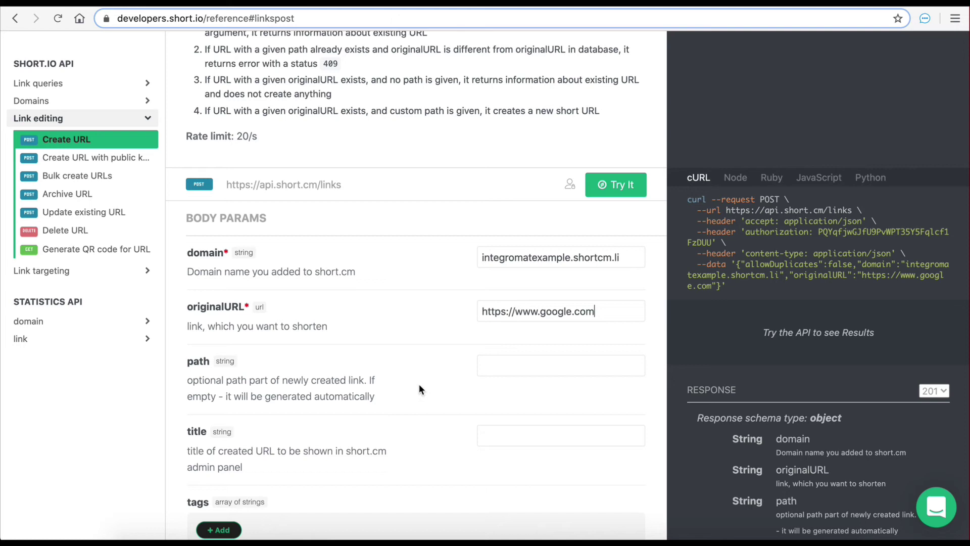
pyautogui.click(483, 431)
pyautogui.write('Google')
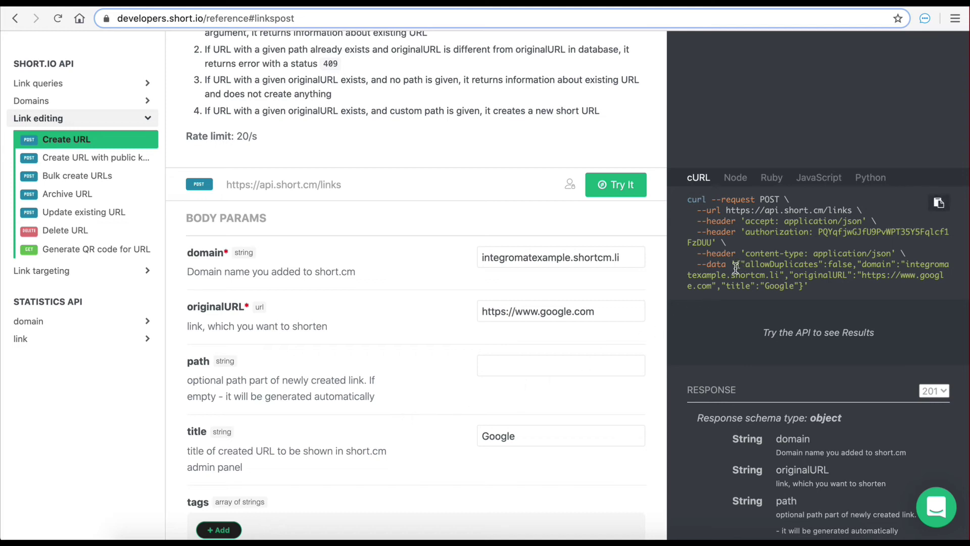
pyautogui.moveTo(735, 268); pyautogui.dragTo(807, 287)
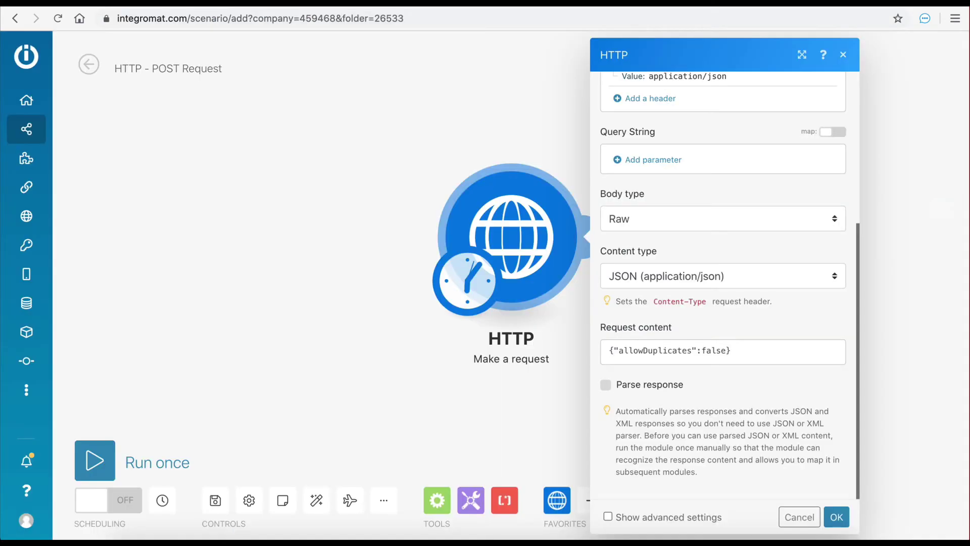
# Replace the request content with the full JSON body and enable Parse response
pyautogui.click(746, 350)
pyautogui.moveTo(746, 349); pyautogui.dragTo(639, 340)
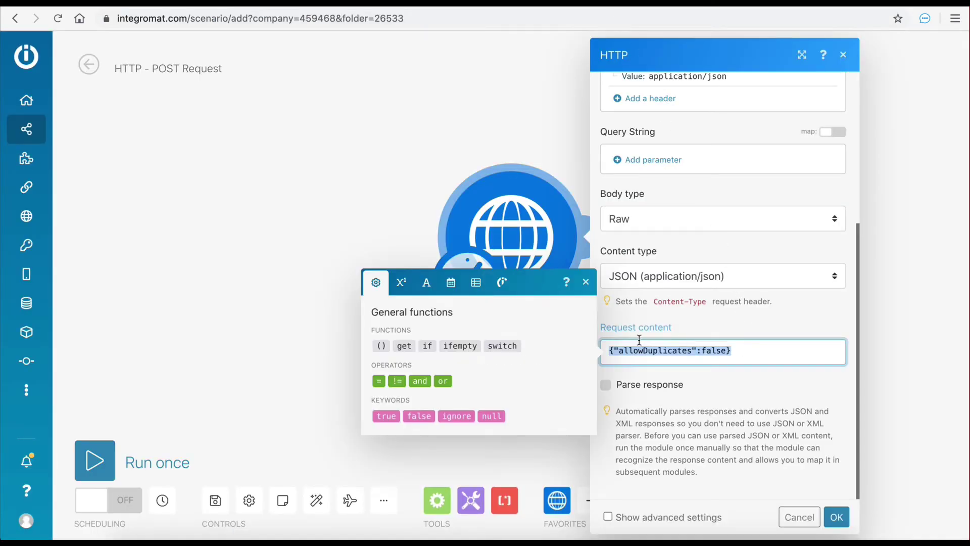
pyautogui.press('BackSpace')
pyautogui.hotkey('ctrl', 'v')
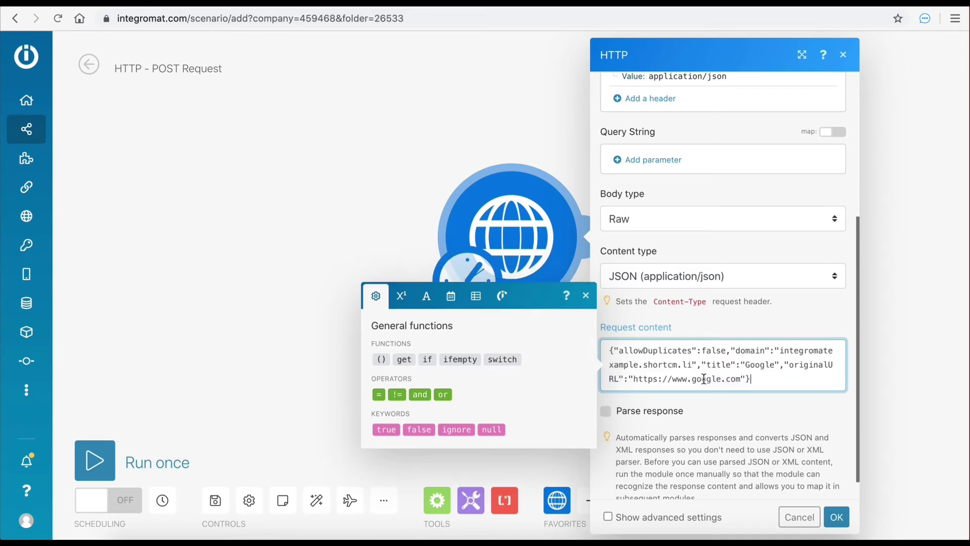
pyautogui.click(734, 400)
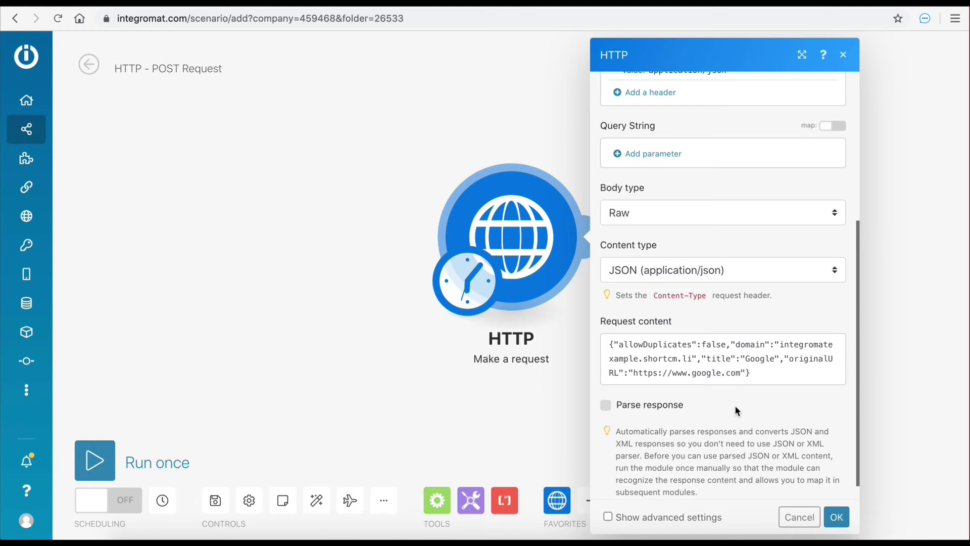
pyautogui.scroll(-1, 735, 405)
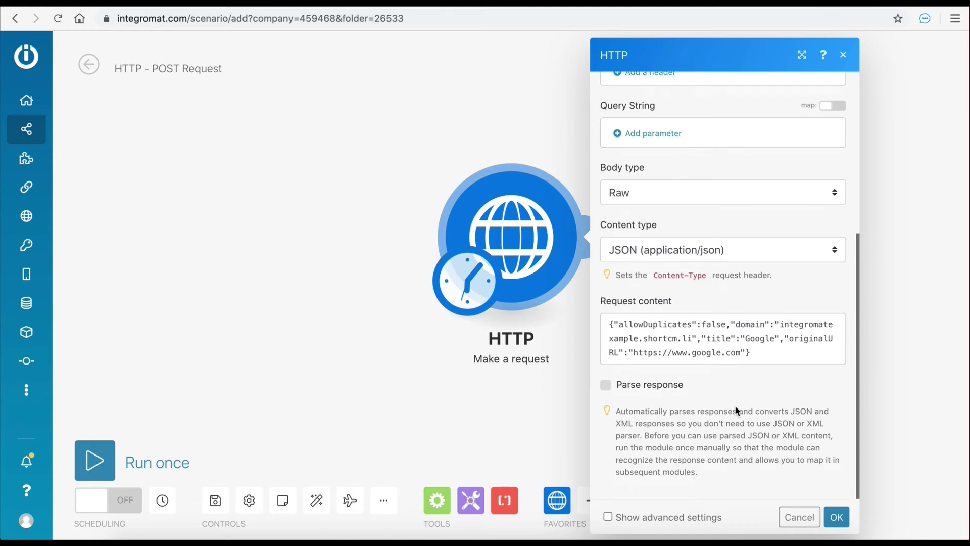
pyautogui.click(608, 385)
# Confirm the HTTP module settings, save the scenario and run it once
pyautogui.click(835, 516)
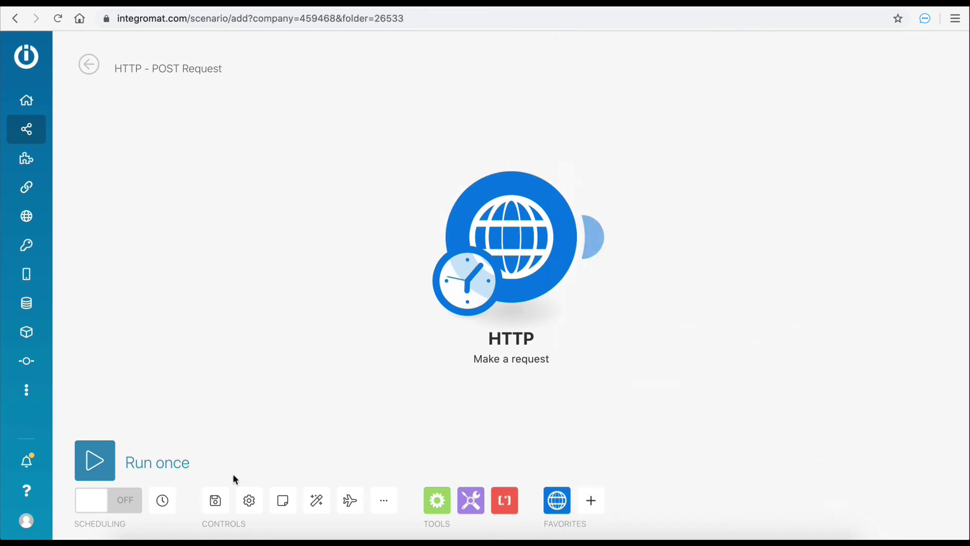
pyautogui.click(217, 500)
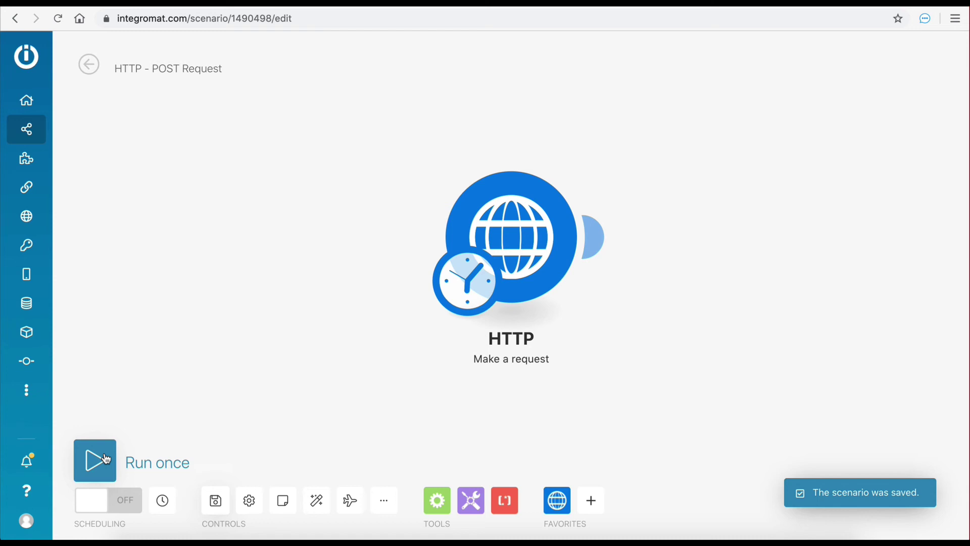
pyautogui.click(106, 459)
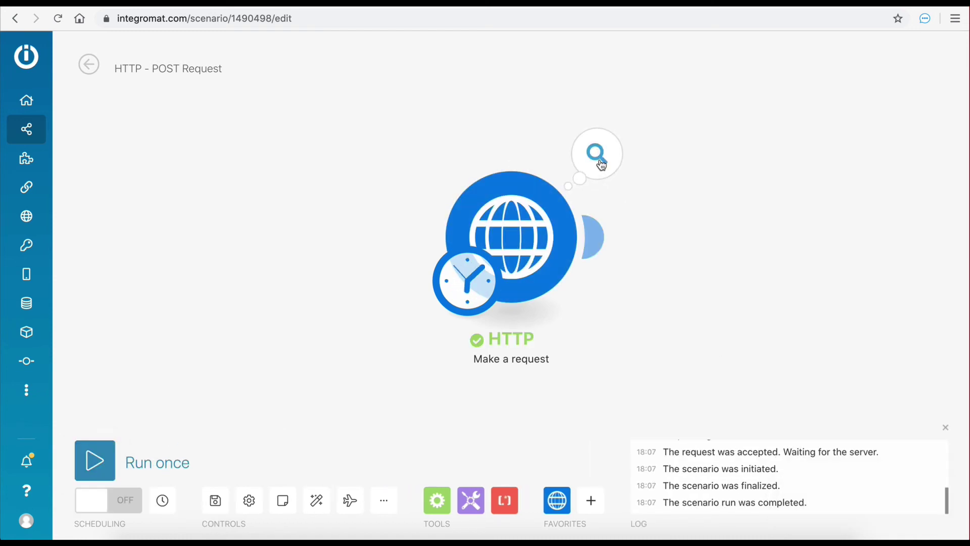
pyautogui.click(601, 165)
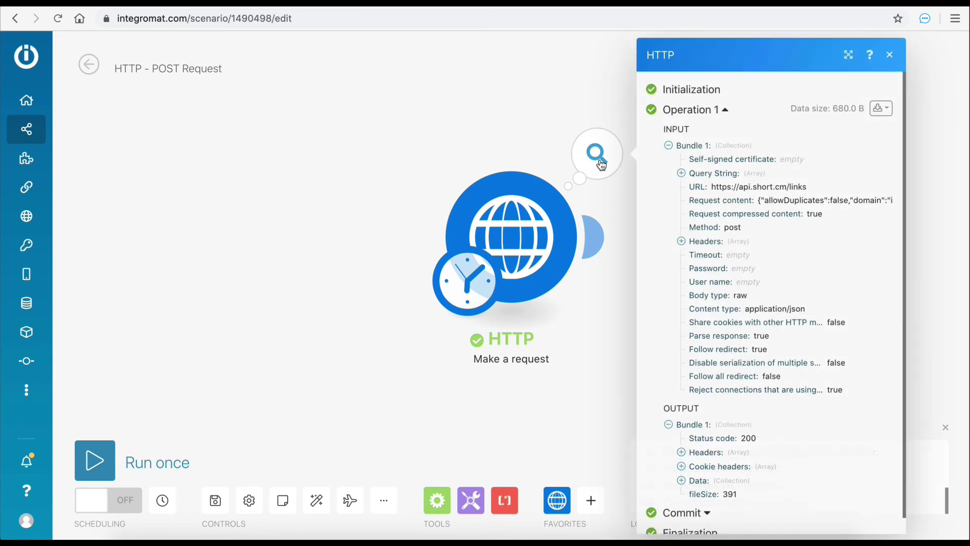
pyautogui.click(681, 480)
pyautogui.scroll(-5, 792, 479)
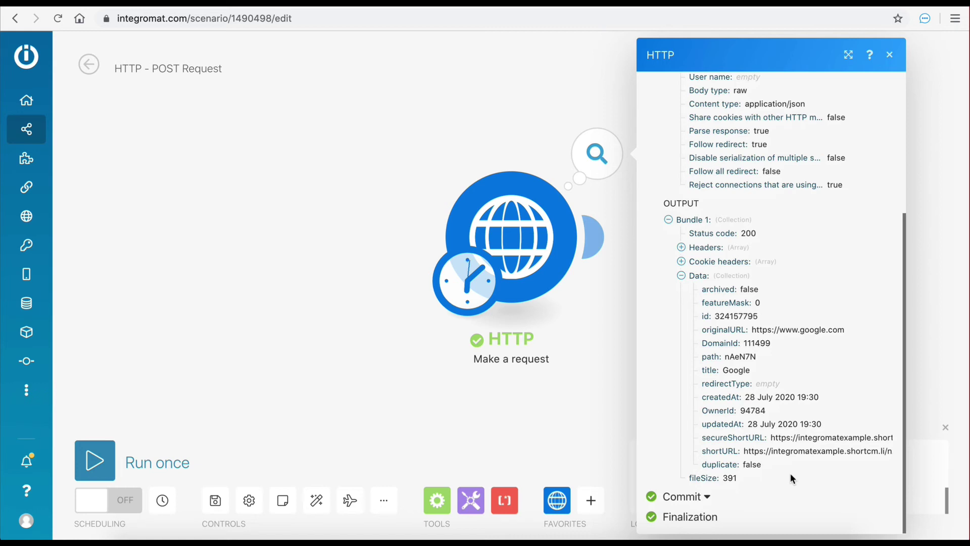
pyautogui.click(848, 55)
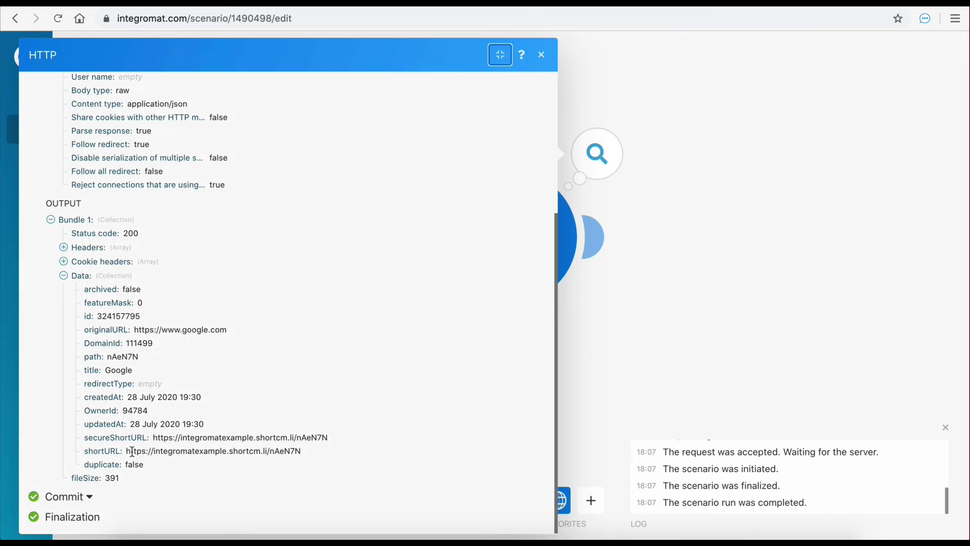
pyautogui.moveTo(126, 451); pyautogui.dragTo(300, 452)
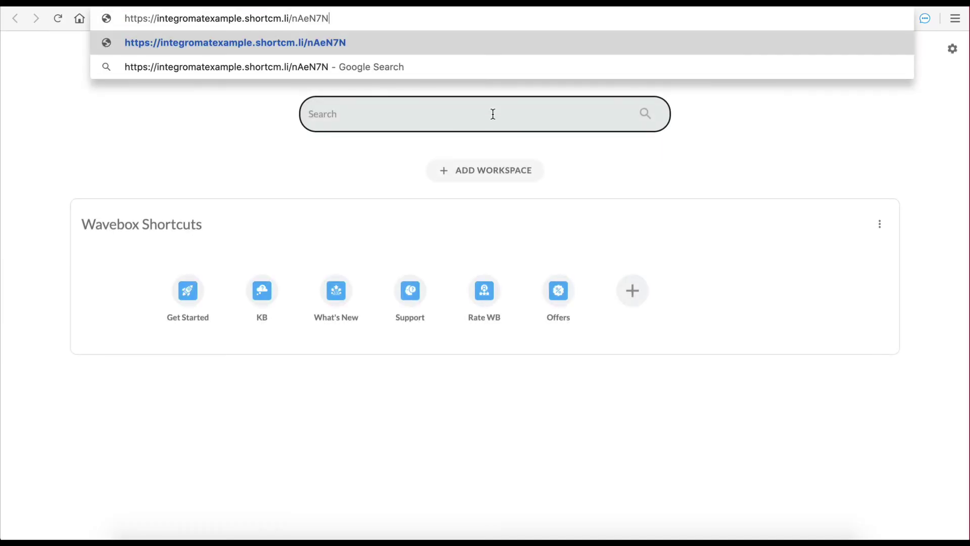
pyautogui.press('Return')
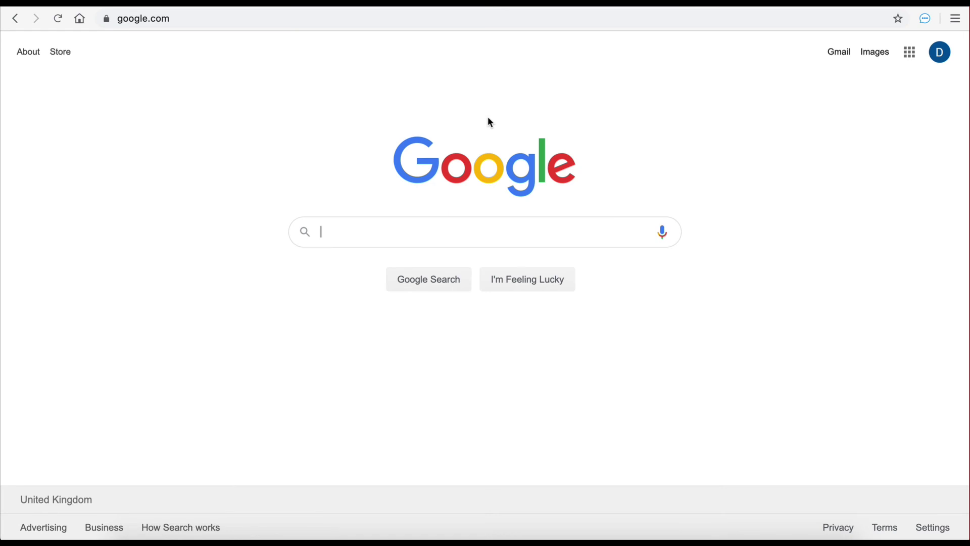